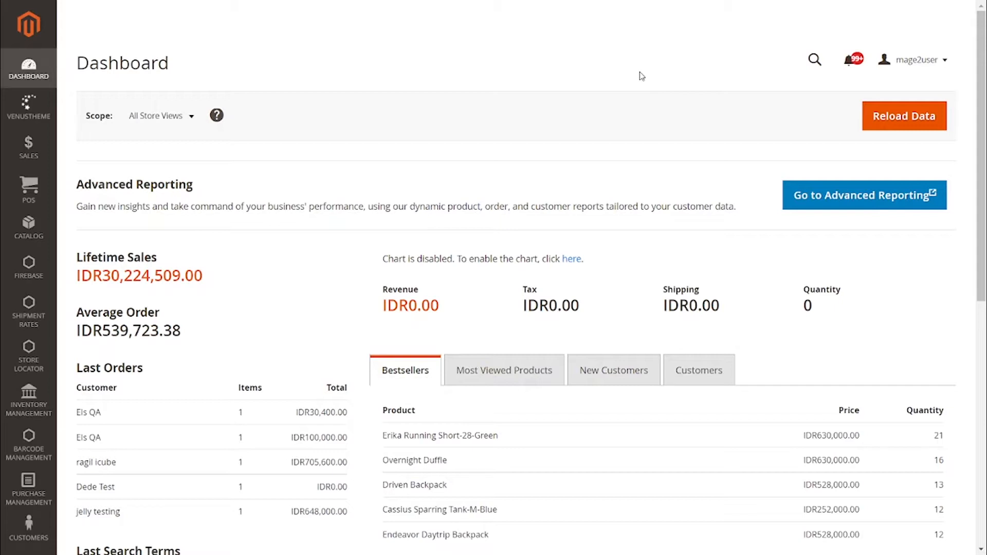
Open the list of CMS pages under Content.
{"action": "scroll", "coordinate": [61, 437], "scroll_direction": "down", "scroll_amount": 6}
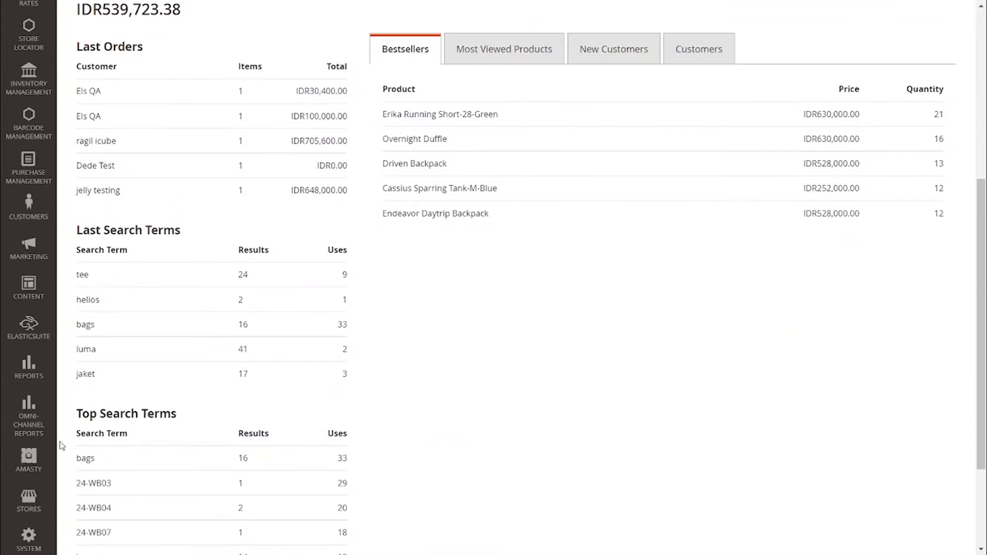
{"action": "scroll", "coordinate": [62, 437], "scroll_direction": "up", "scroll_amount": 6}
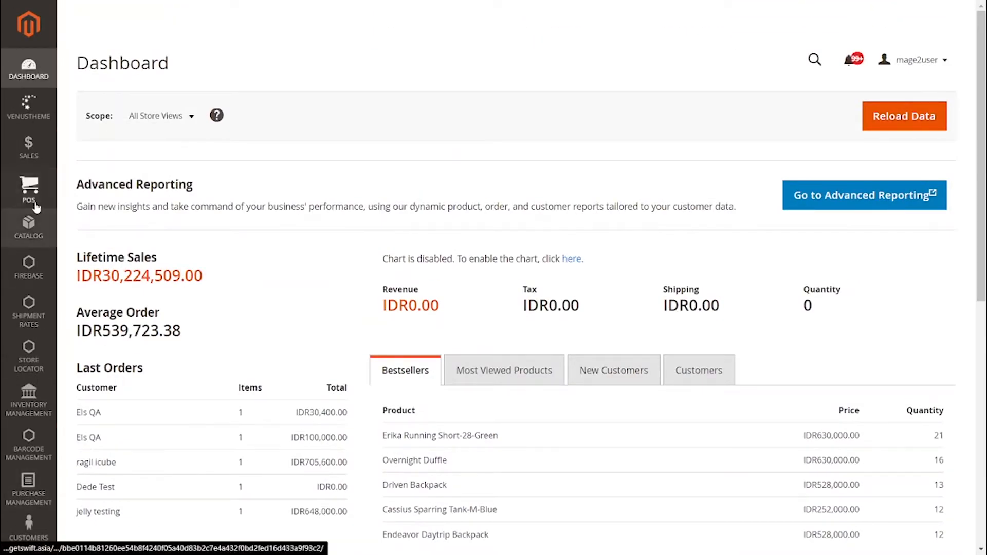
{"action": "scroll", "coordinate": [42, 378], "scroll_direction": "down", "scroll_amount": 3}
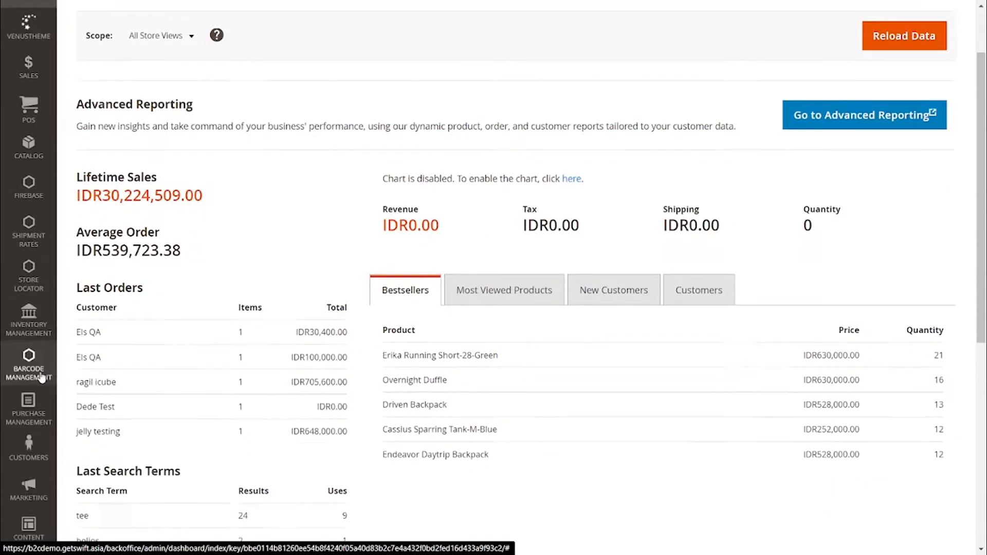
{"action": "left_click", "coordinate": [31, 478]}
{"action": "scroll", "coordinate": [199, 213], "scroll_direction": "up", "scroll_amount": 3}
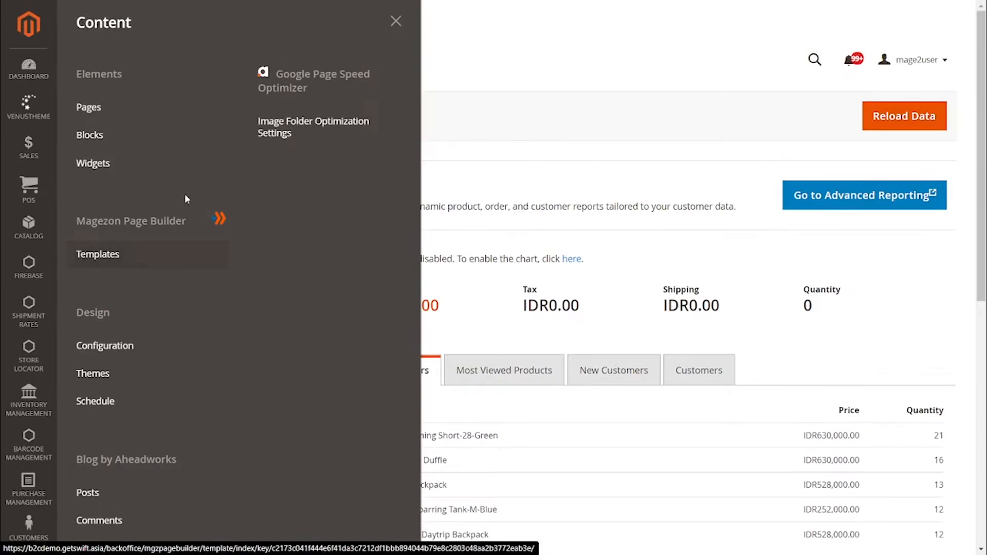
{"action": "left_click", "coordinate": [136, 109]}
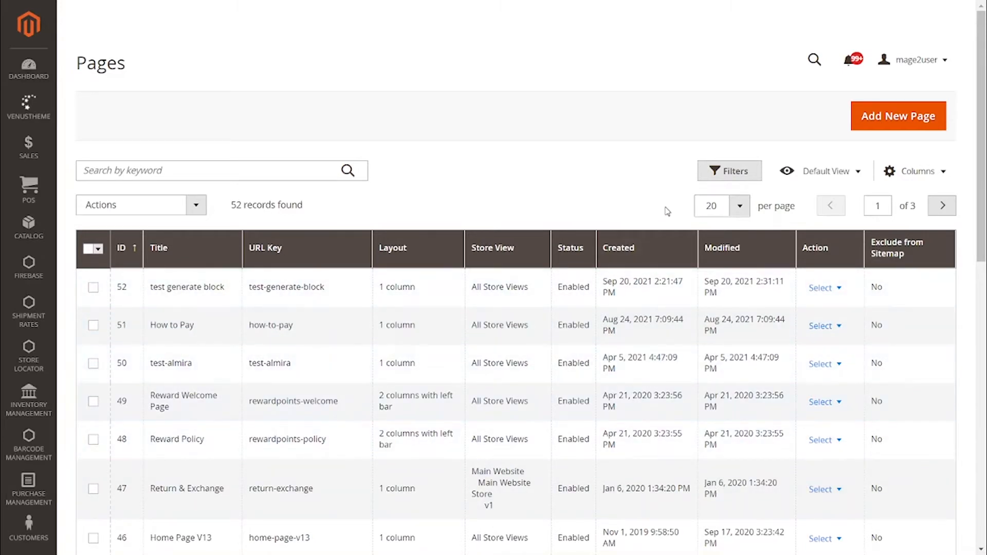
Open the How to Pay page for editing and bring its Content section into view.
{"action": "left_click", "coordinate": [838, 328]}
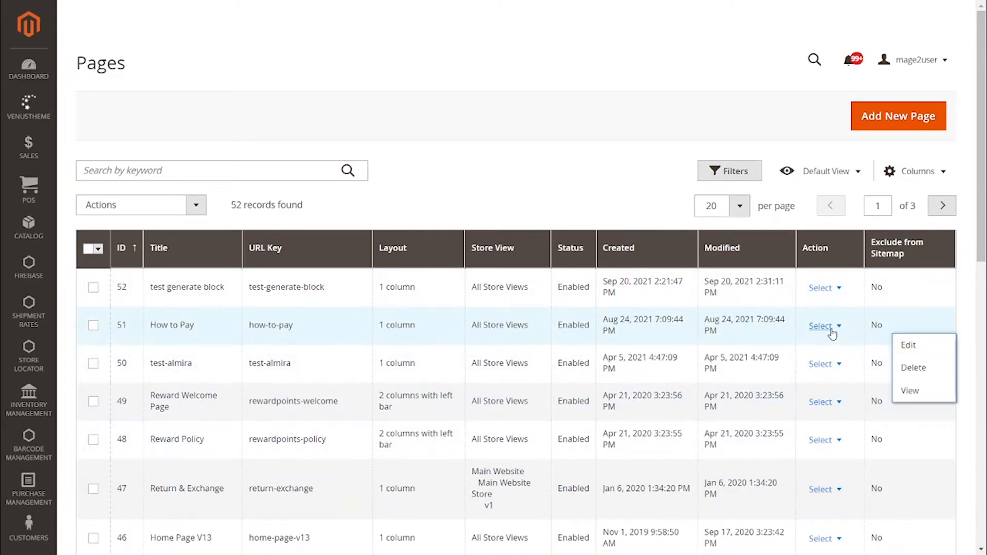
{"action": "left_click", "coordinate": [903, 346]}
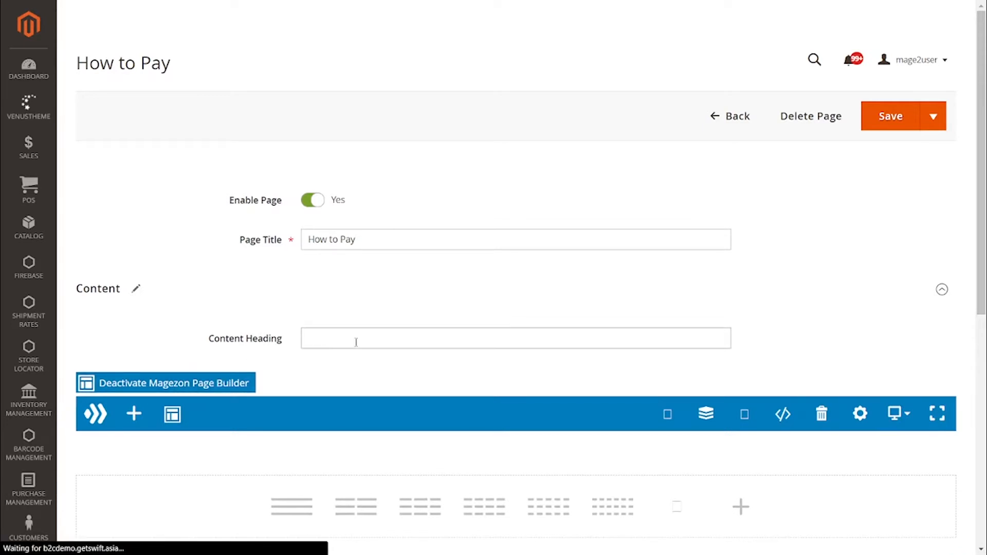
{"action": "scroll", "coordinate": [355, 341], "scroll_direction": "down", "scroll_amount": 2}
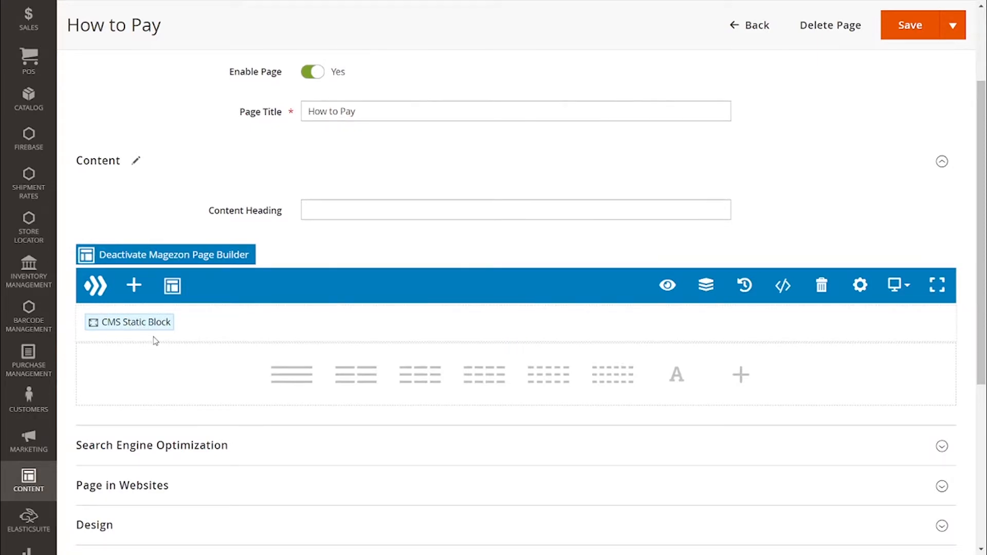
Check which block the CMS Static Block widget uses, save the widget, and save the How to Pay page.
{"action": "mouse_move", "coordinate": [153, 333]}
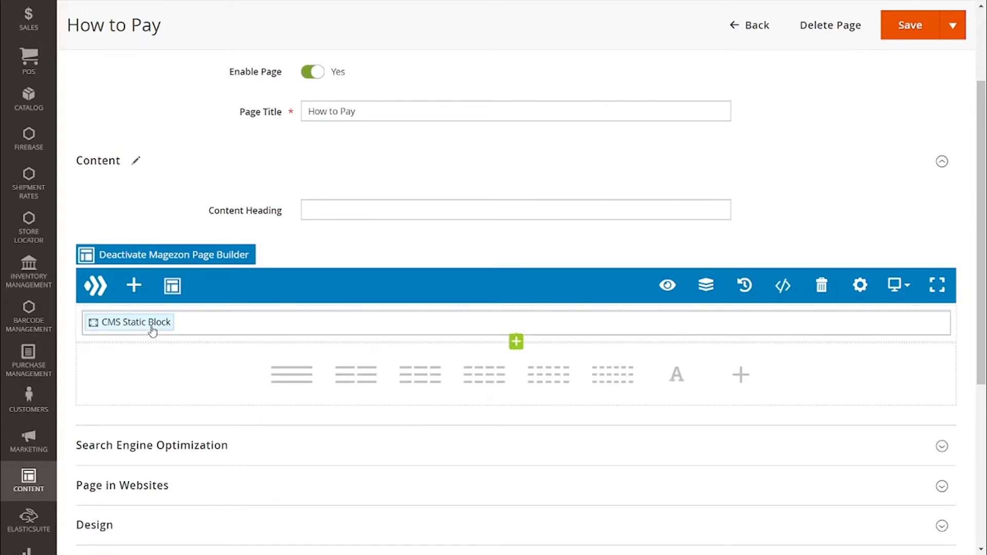
{"action": "double_click", "coordinate": [152, 332]}
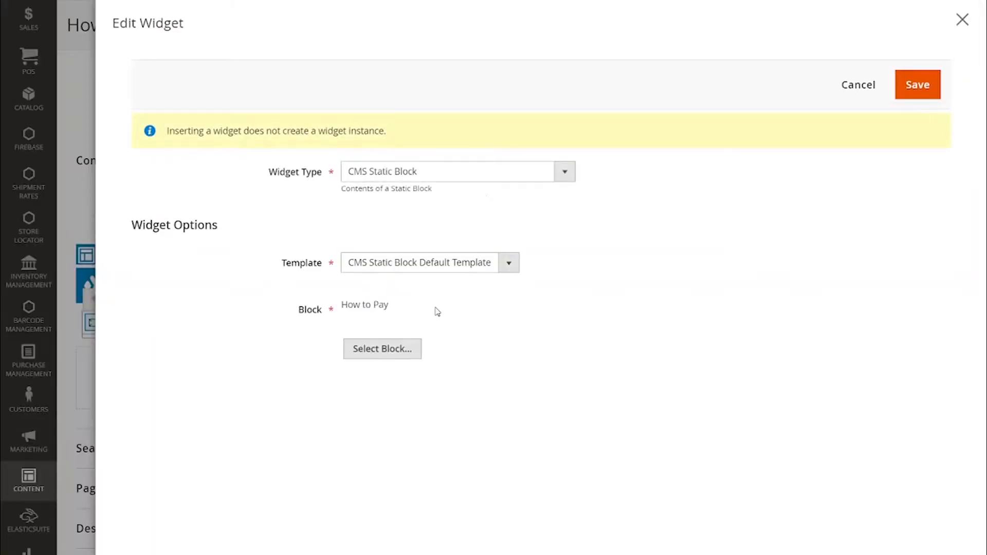
{"action": "left_click_drag", "start_coordinate": [406, 311], "coordinate": [344, 312]}
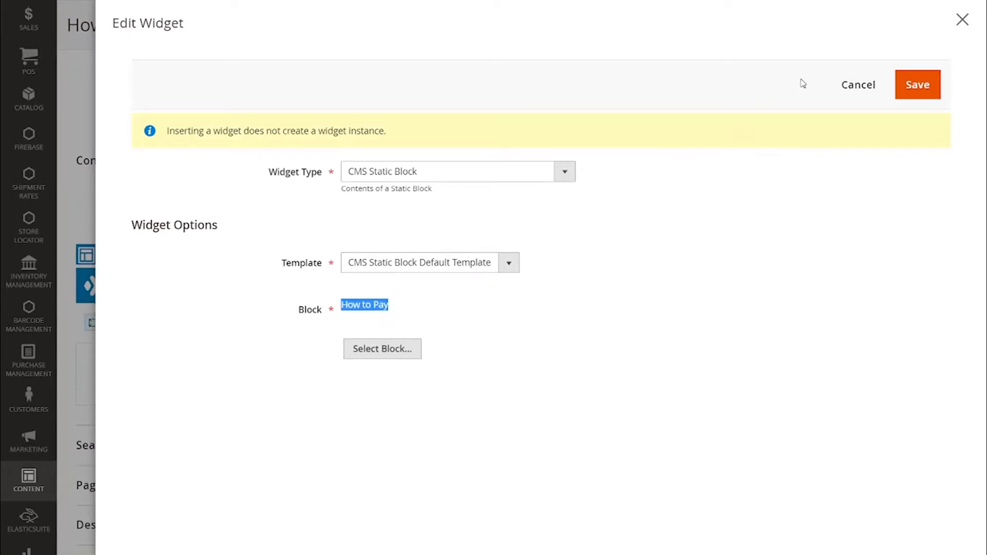
{"action": "left_click", "coordinate": [936, 86]}
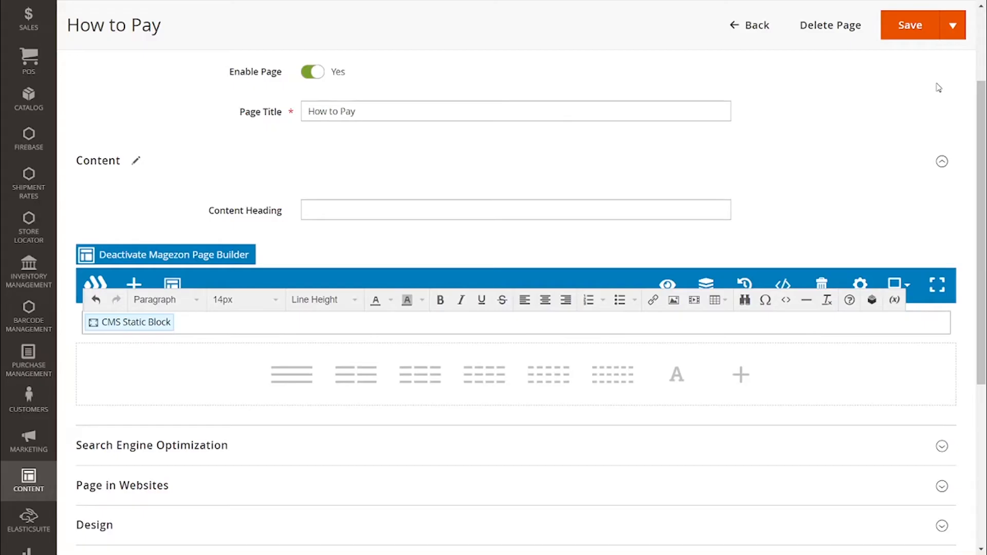
{"action": "left_click", "coordinate": [912, 36]}
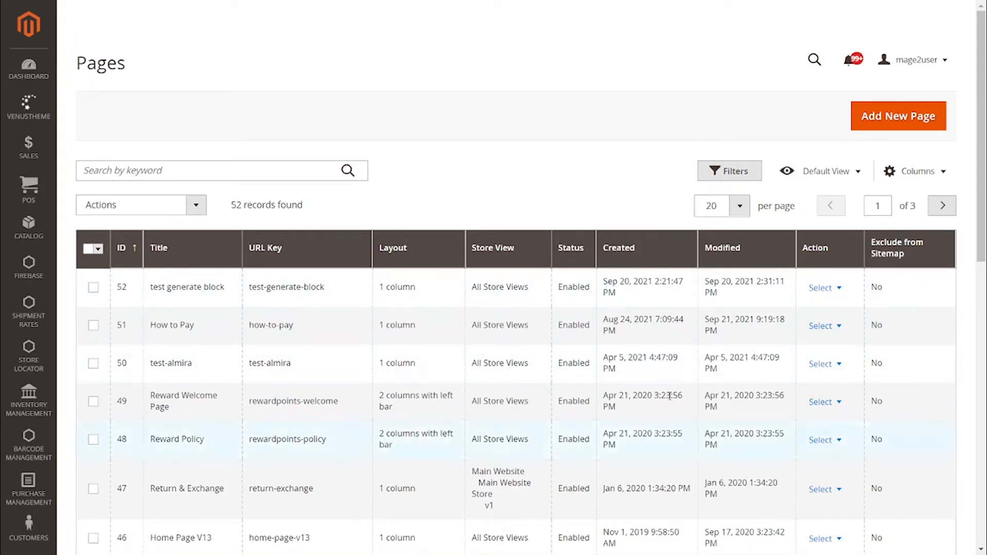
Add a new page, keep it enabled, and set its page title to "Magezon Page Builder".
{"action": "left_click", "coordinate": [879, 117]}
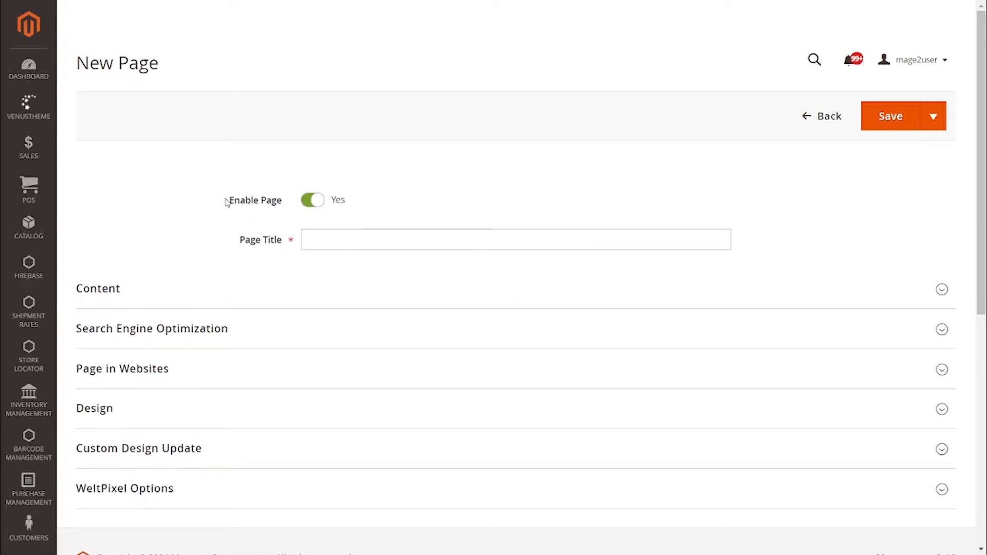
{"action": "left_click_drag", "start_coordinate": [222, 201], "coordinate": [291, 193]}
{"action": "left_click", "coordinate": [315, 201]}
{"action": "left_click", "coordinate": [315, 201]}
{"action": "left_click", "coordinate": [352, 205]}
{"action": "left_click", "coordinate": [360, 245]}
{"action": "type", "text": "Magezon Pagebuilder"}
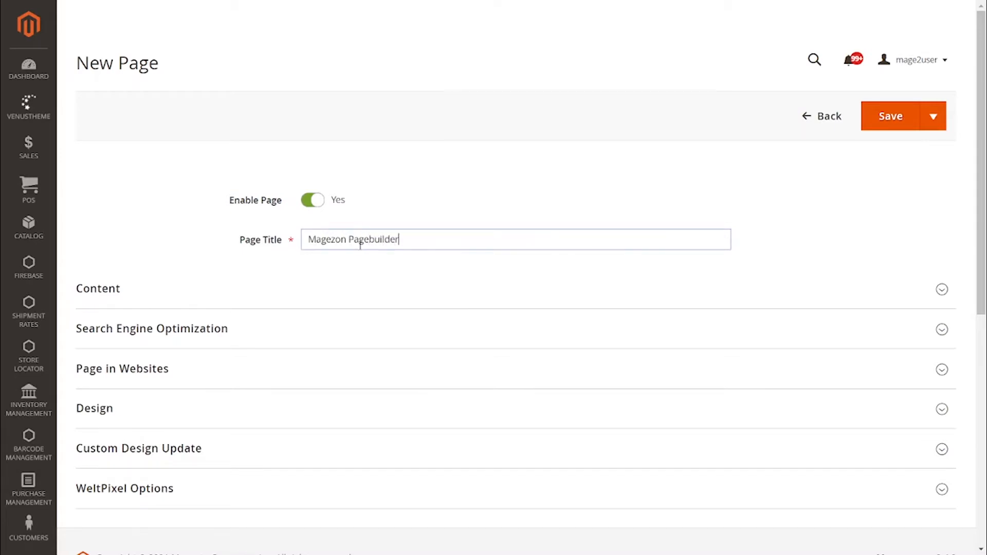
{"action": "key", "text": "Caps_Lock"}
{"action": "key", "text": "BackSpace"}
{"action": "type", "text": "B"}
{"action": "key", "text": "Caps_Lock"}
Expand the Content section and copy the page title "Magezon Page Builder" into the Content Heading.
{"action": "left_click", "coordinate": [151, 302]}
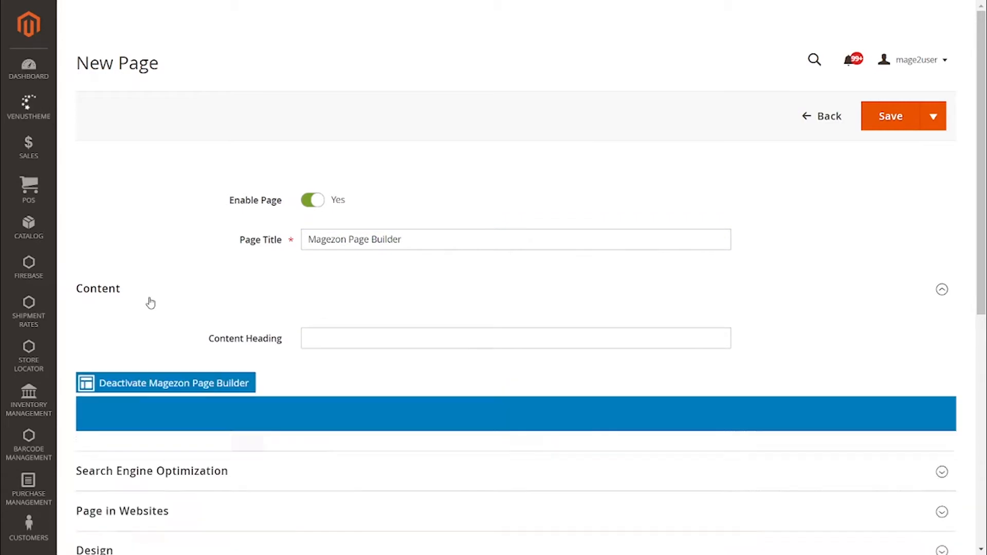
{"action": "scroll", "coordinate": [242, 305], "scroll_direction": "down", "scroll_amount": 1}
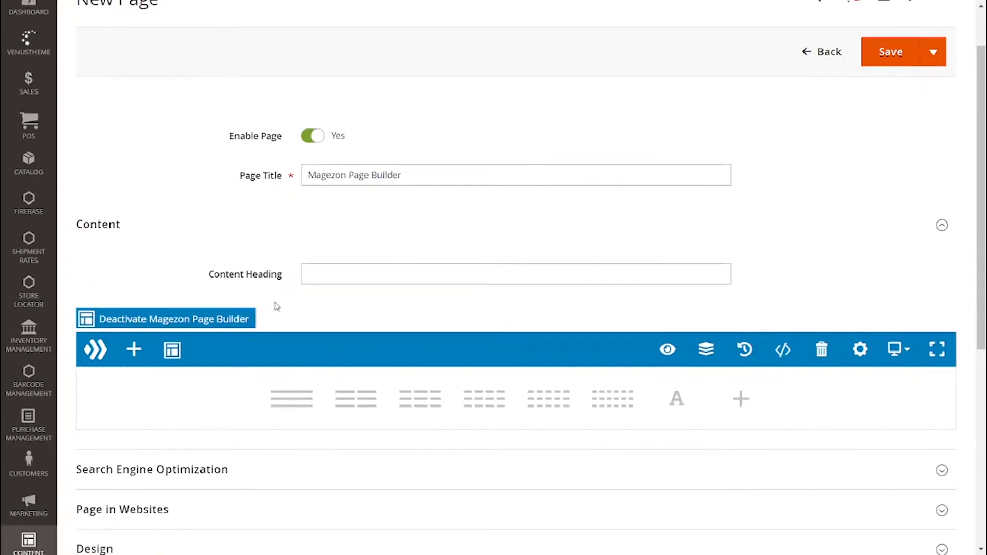
{"action": "left_click_drag", "start_coordinate": [133, 234], "coordinate": [72, 235]}
{"action": "left_click_drag", "start_coordinate": [192, 275], "coordinate": [287, 275]}
{"action": "left_click", "coordinate": [200, 286]}
{"action": "left_click_drag", "start_coordinate": [197, 278], "coordinate": [279, 278]}
{"action": "left_click", "coordinate": [290, 273]}
{"action": "left_click", "coordinate": [407, 174]}
{"action": "key", "text": "ctrl+a"}
{"action": "key", "text": "ctrl+c"}
{"action": "left_click", "coordinate": [346, 277]}
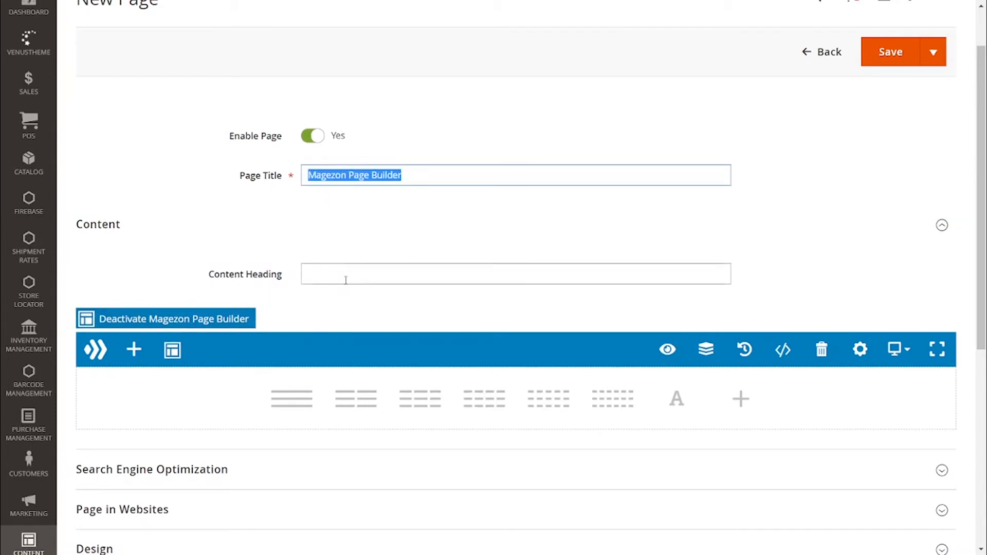
{"action": "key", "text": "ctrl+v"}
{"action": "scroll", "coordinate": [622, 168], "scroll_direction": "up", "scroll_amount": 2}
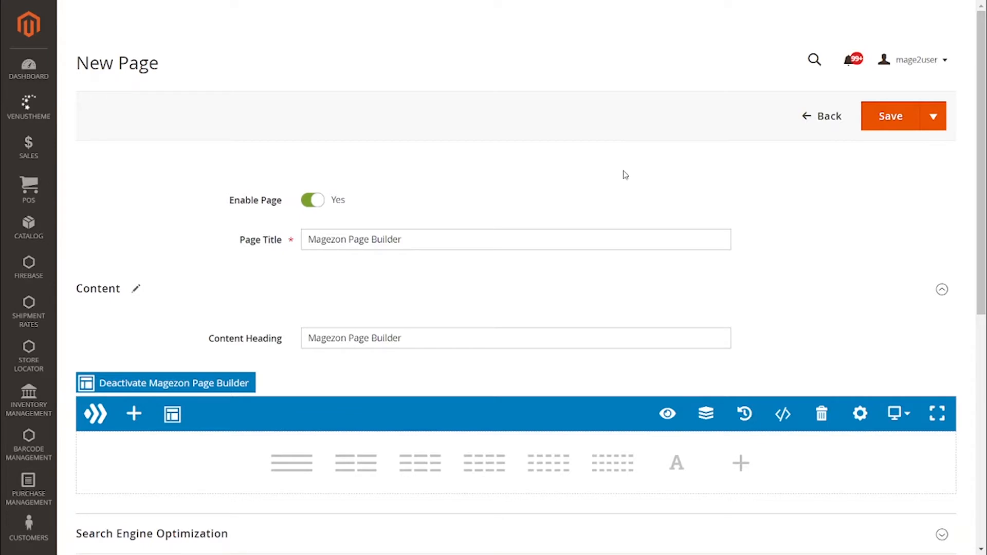
Look at the page builder's element picker and templates, previewing Landing Page3 - Kid Clothing from the Template Library.
{"action": "left_click", "coordinate": [133, 414]}
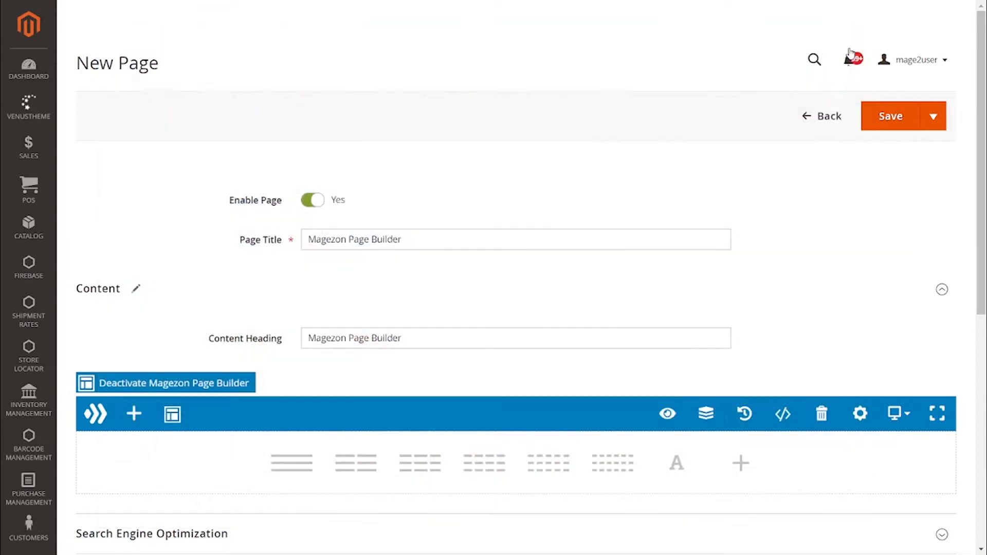
{"action": "left_click", "coordinate": [849, 48]}
{"action": "left_click", "coordinate": [172, 415]}
{"action": "left_click", "coordinate": [296, 85]}
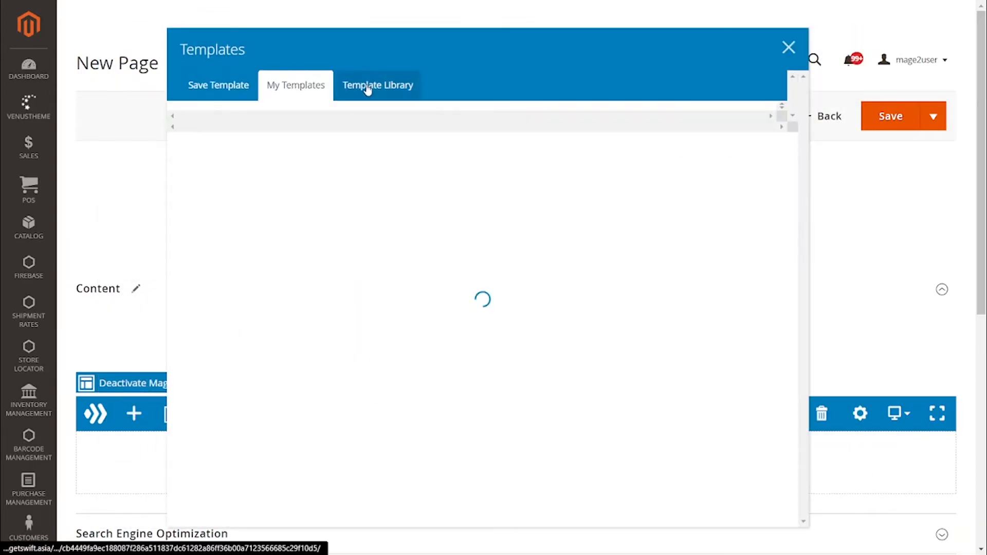
{"action": "left_click", "coordinate": [366, 87]}
{"action": "left_click", "coordinate": [755, 117]}
{"action": "scroll", "coordinate": [555, 277], "scroll_direction": "down", "scroll_amount": 5}
{"action": "scroll", "coordinate": [555, 277], "scroll_direction": "down", "scroll_amount": 15}
{"action": "left_click", "coordinate": [571, 138]}
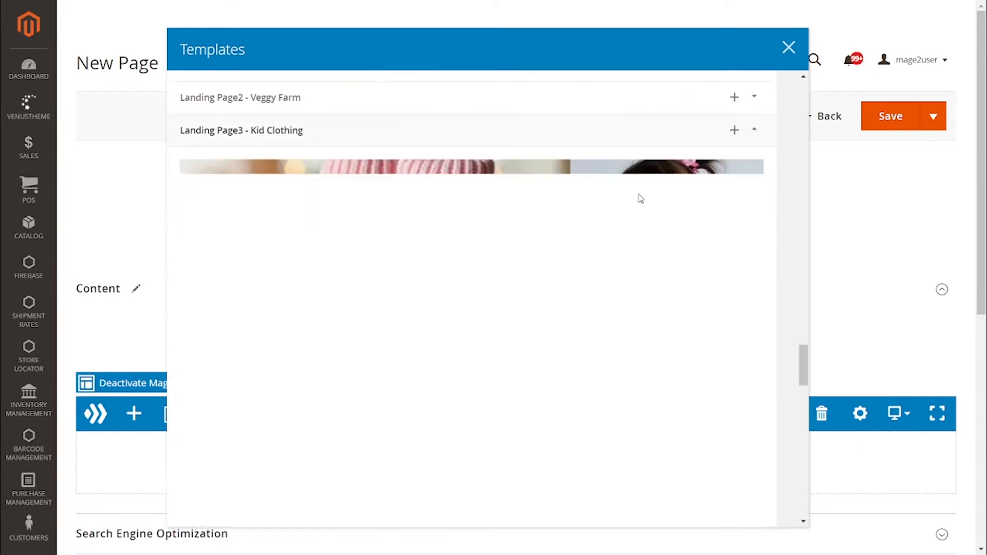
{"action": "scroll", "coordinate": [641, 216], "scroll_direction": "down", "scroll_amount": 20}
{"action": "left_click", "coordinate": [790, 49]}
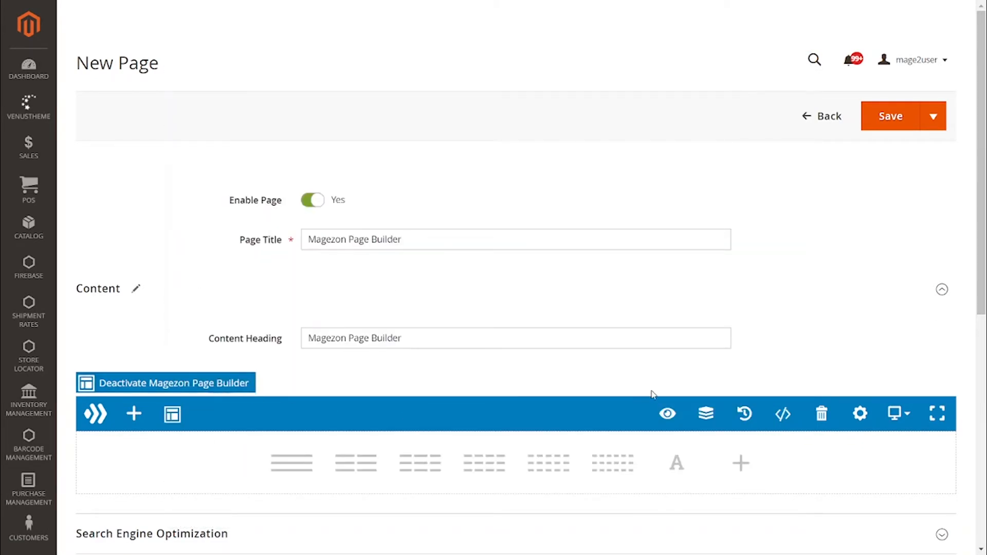
Examine the page builder's preview layout options and its Navigator.
{"action": "mouse_move", "coordinate": [668, 414]}
{"action": "scroll", "coordinate": [676, 418], "scroll_direction": "down", "scroll_amount": 4}
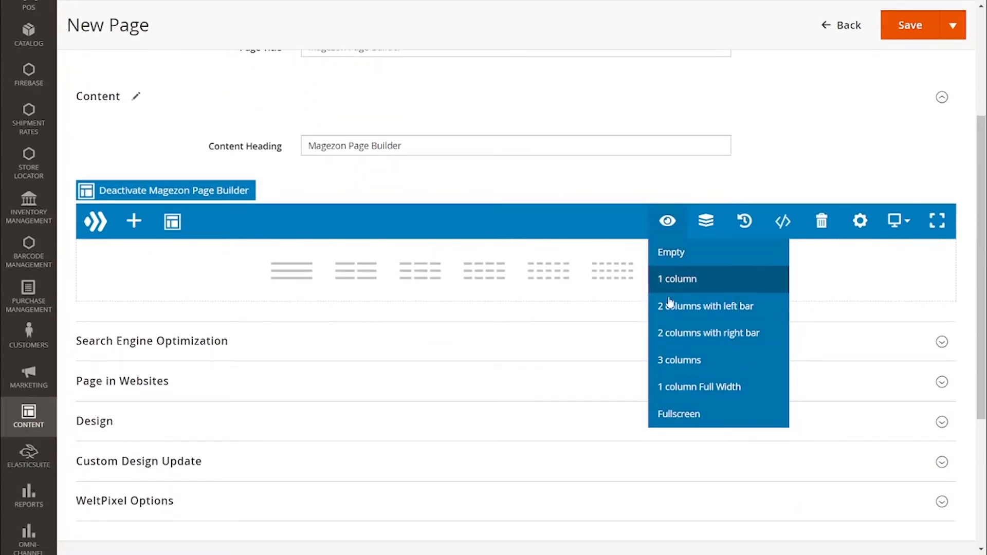
{"action": "left_click", "coordinate": [707, 227]}
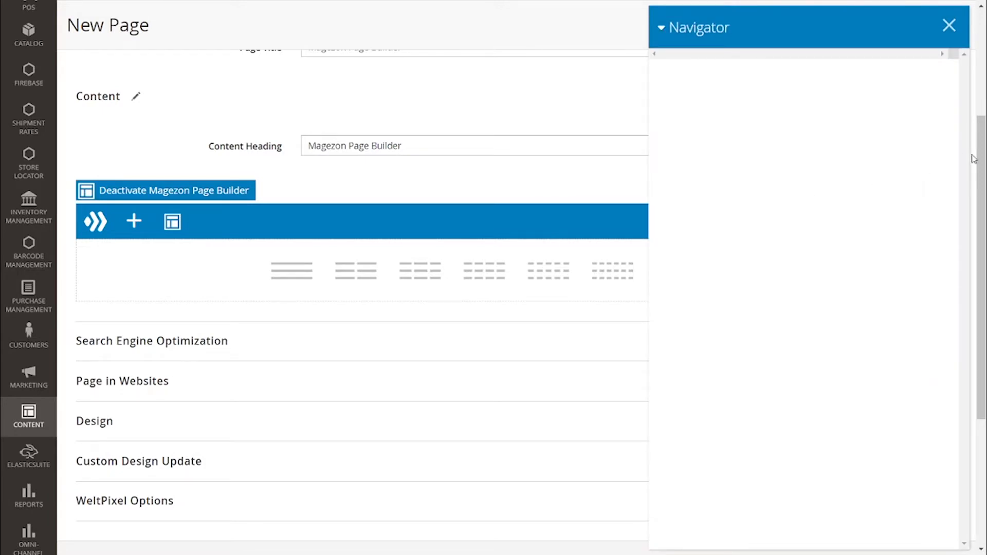
{"action": "scroll", "coordinate": [793, 214], "scroll_direction": "down", "scroll_amount": 4}
{"action": "scroll", "coordinate": [793, 214], "scroll_direction": "up", "scroll_amount": 5}
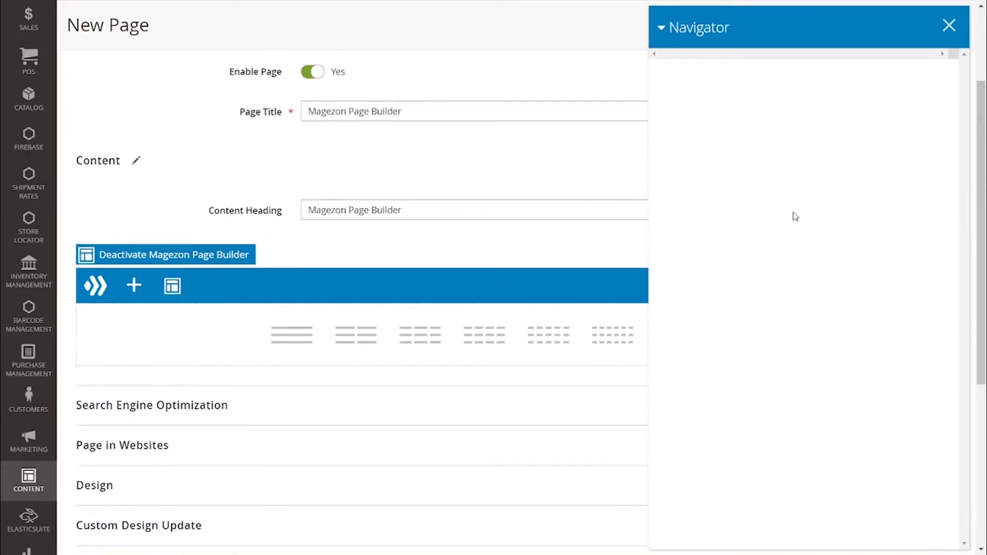
{"action": "left_click", "coordinate": [949, 25]}
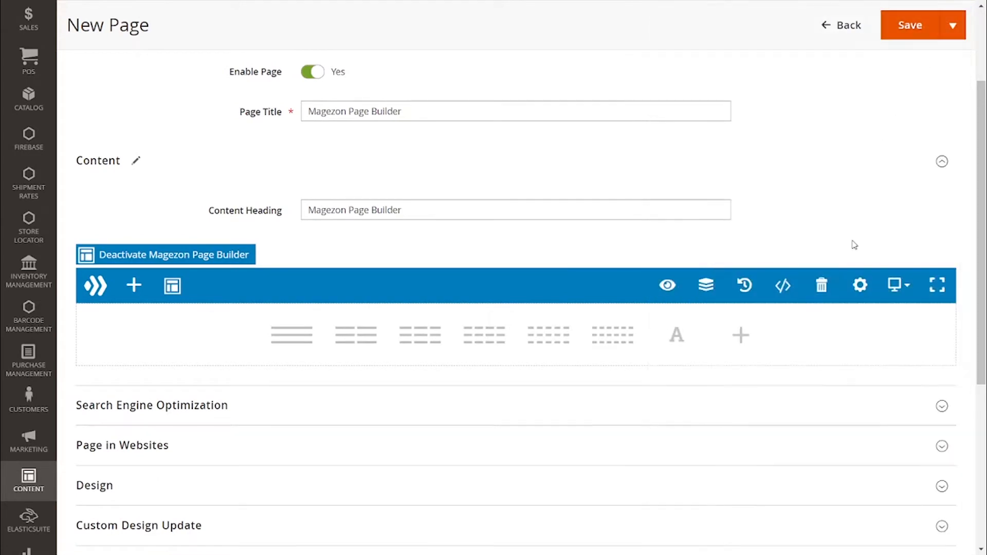
Examine the page builder's History and ShortCode windows, closing each without changes.
{"action": "left_click", "coordinate": [744, 287]}
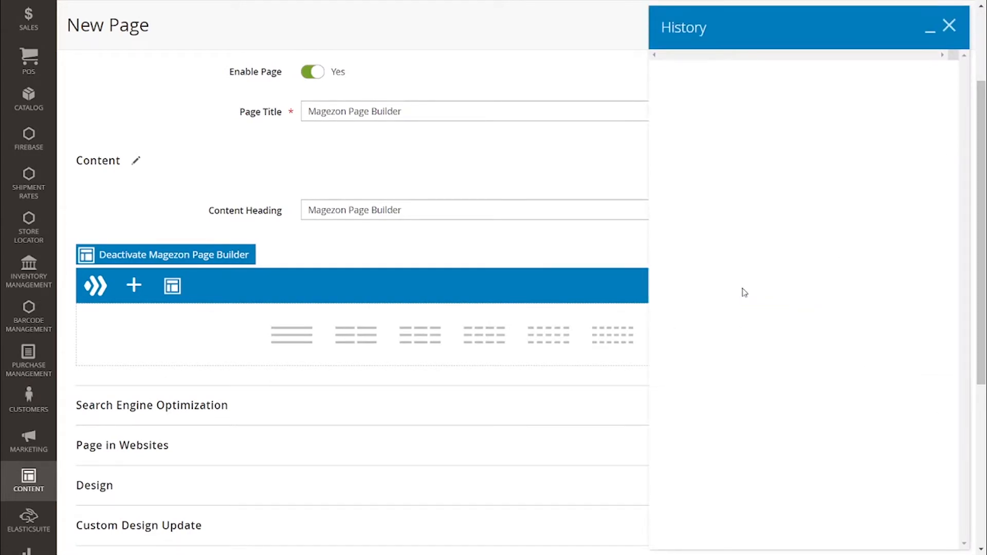
{"action": "left_click", "coordinate": [948, 25]}
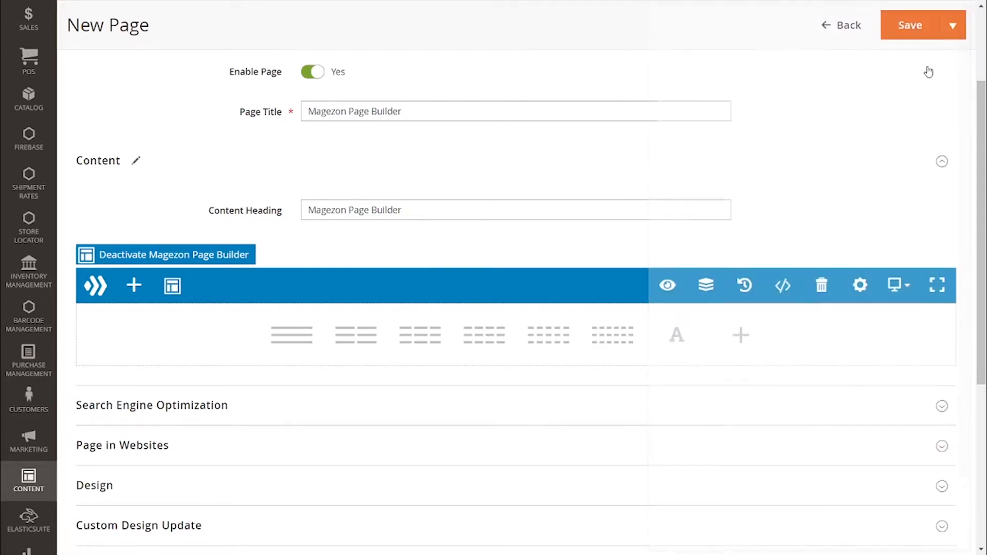
{"action": "left_click", "coordinate": [783, 286]}
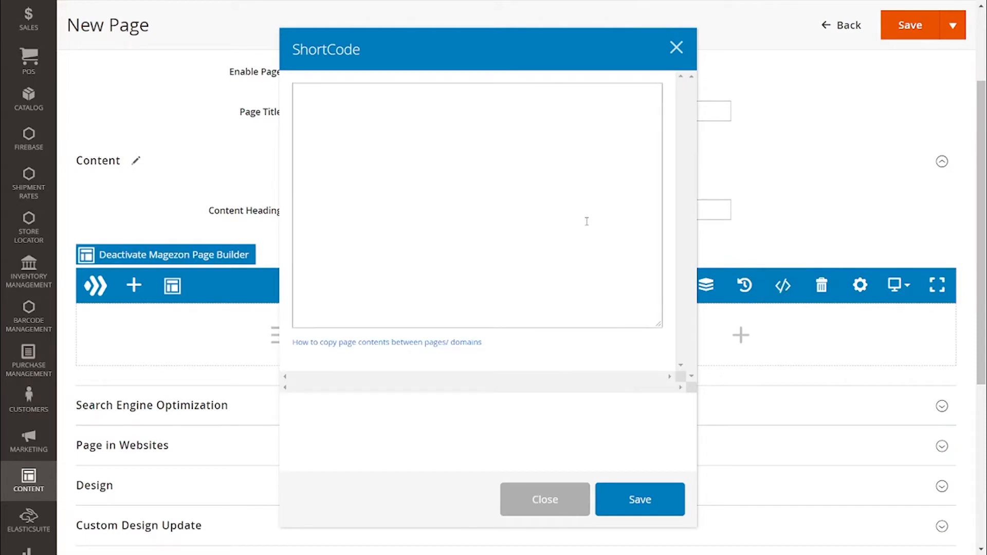
{"action": "scroll", "coordinate": [586, 221], "scroll_direction": "up", "scroll_amount": 2}
{"action": "scroll", "coordinate": [578, 222], "scroll_direction": "down", "scroll_amount": 3}
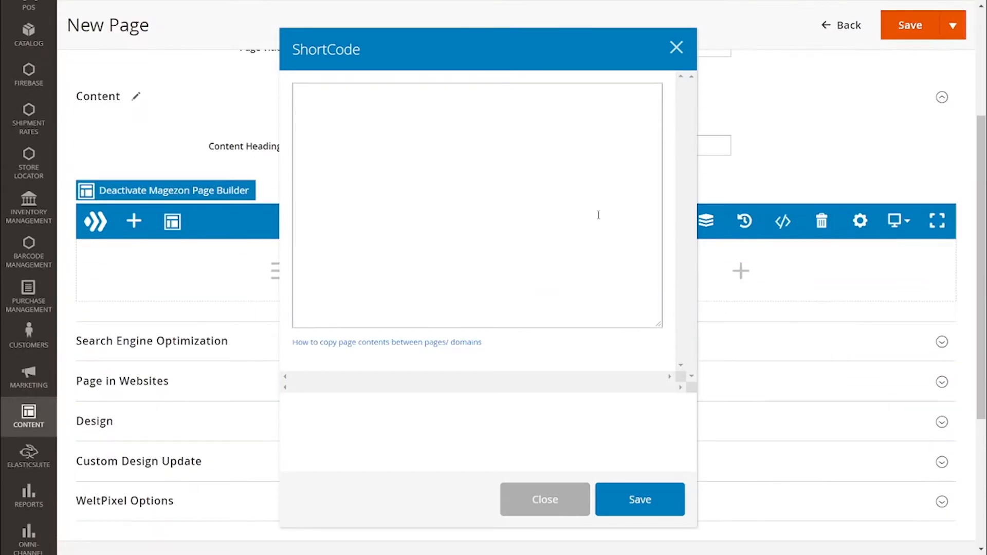
{"action": "left_click", "coordinate": [674, 50]}
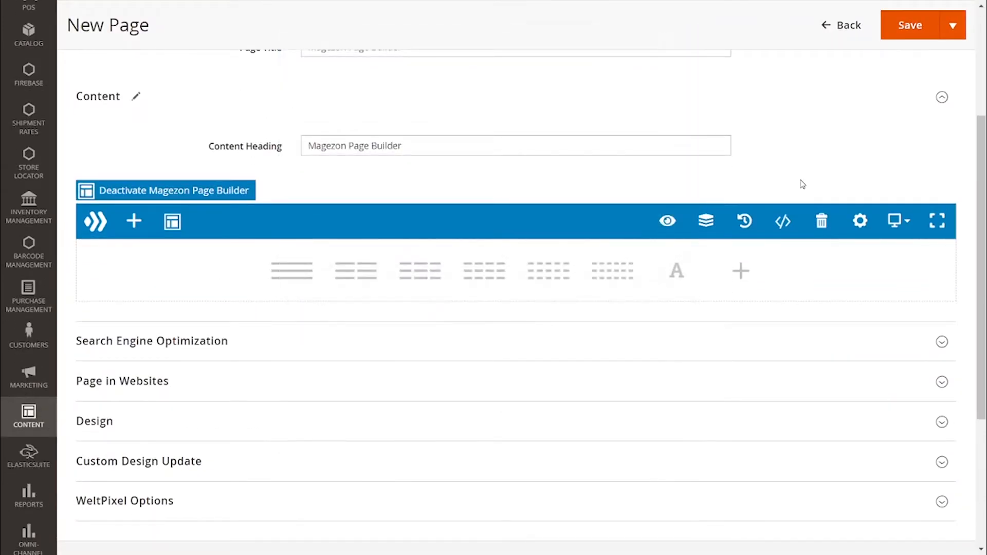
Clear all elements from the new page's builder layout.
{"action": "left_click", "coordinate": [822, 220]}
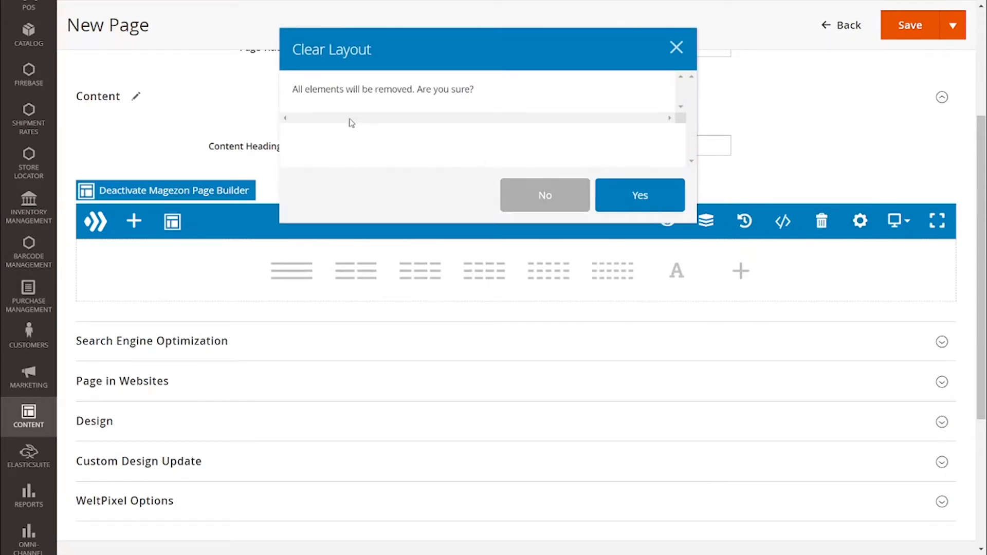
{"action": "left_click", "coordinate": [614, 198]}
Examine the page builder's Settings window with its Custom Classes and Custom CSS fields, closing it without changes.
{"action": "left_click", "coordinate": [861, 221]}
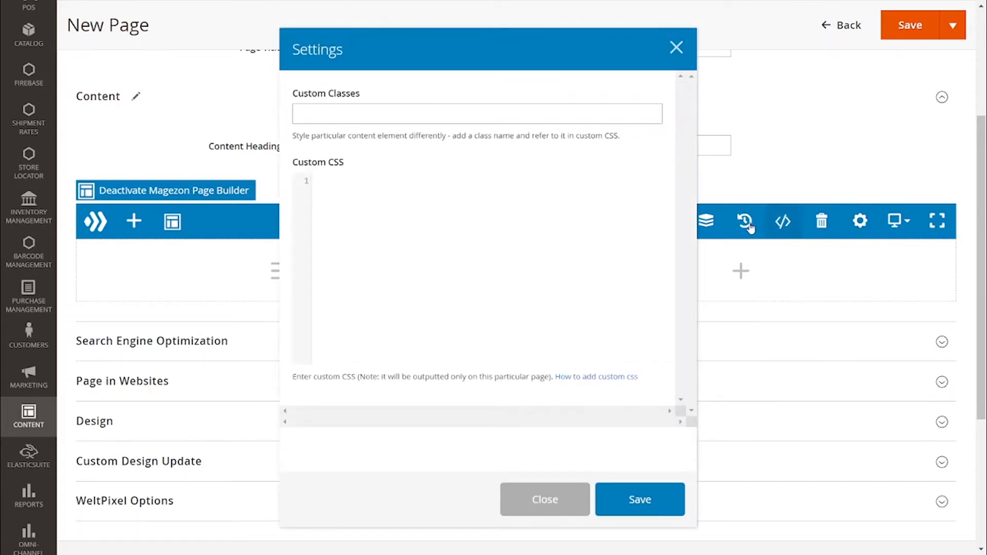
{"action": "scroll", "coordinate": [559, 244], "scroll_direction": "down", "scroll_amount": 1}
{"action": "scroll", "coordinate": [559, 245], "scroll_direction": "down", "scroll_amount": 2}
{"action": "scroll", "coordinate": [591, 206], "scroll_direction": "up", "scroll_amount": 3}
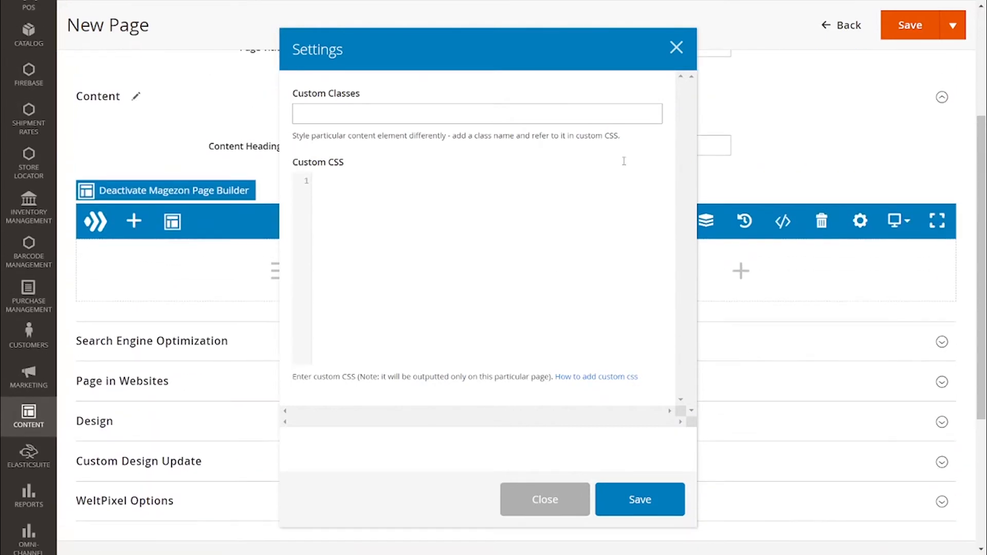
{"action": "left_click", "coordinate": [675, 48]}
Preview the empty layout in the tablet and mobile views, return to the desktop view and leave full screen.
{"action": "left_click", "coordinate": [898, 221]}
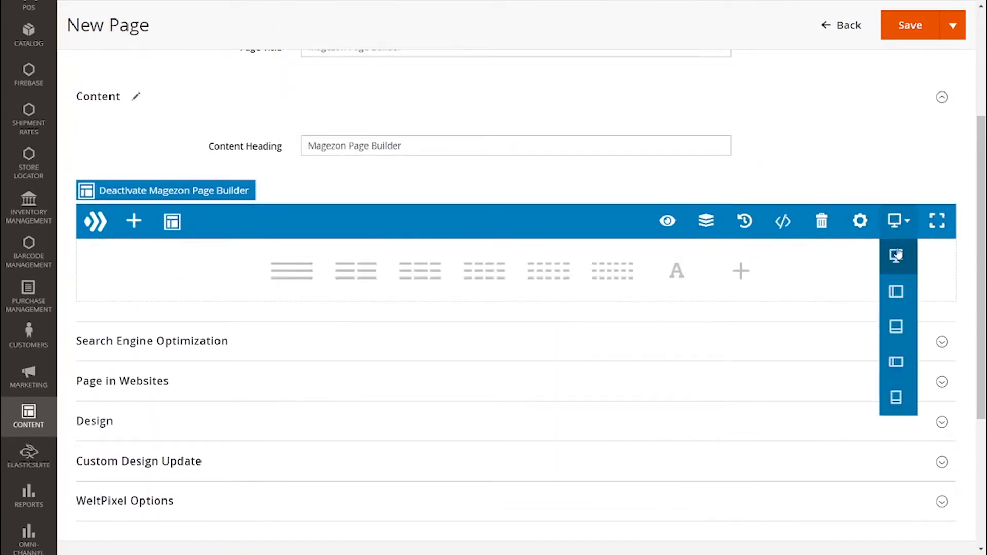
{"action": "left_click", "coordinate": [904, 315]}
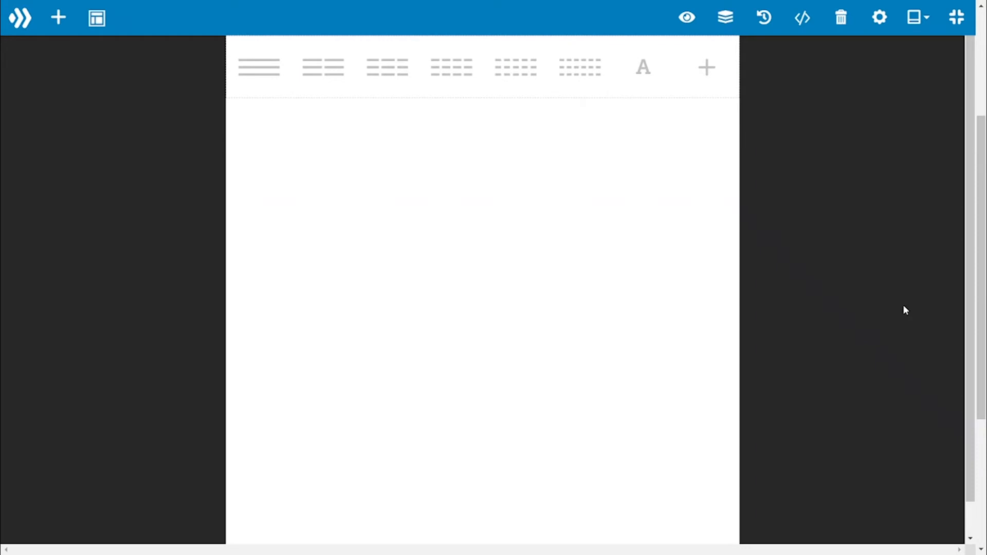
{"action": "left_click", "coordinate": [917, 17]}
{"action": "left_click", "coordinate": [915, 88]}
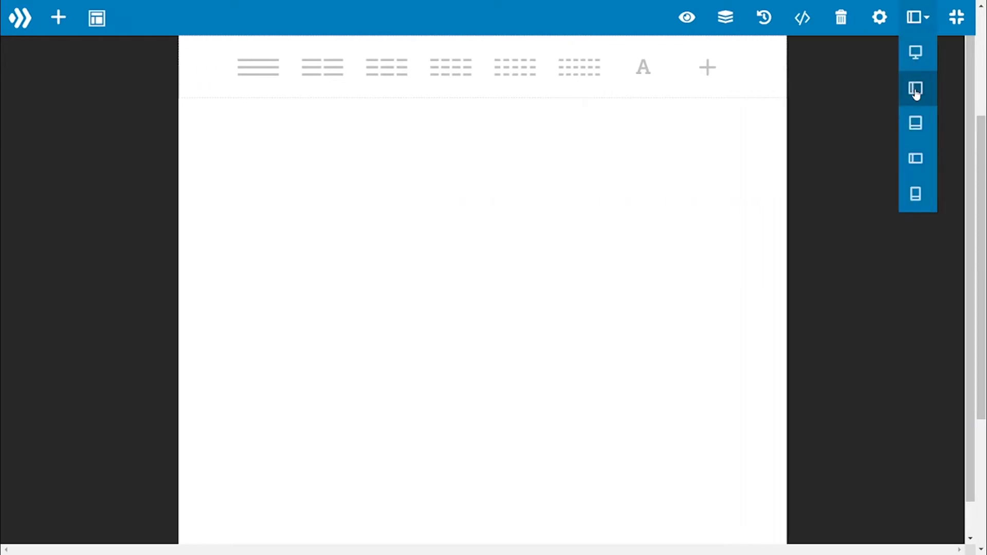
{"action": "left_click", "coordinate": [909, 166]}
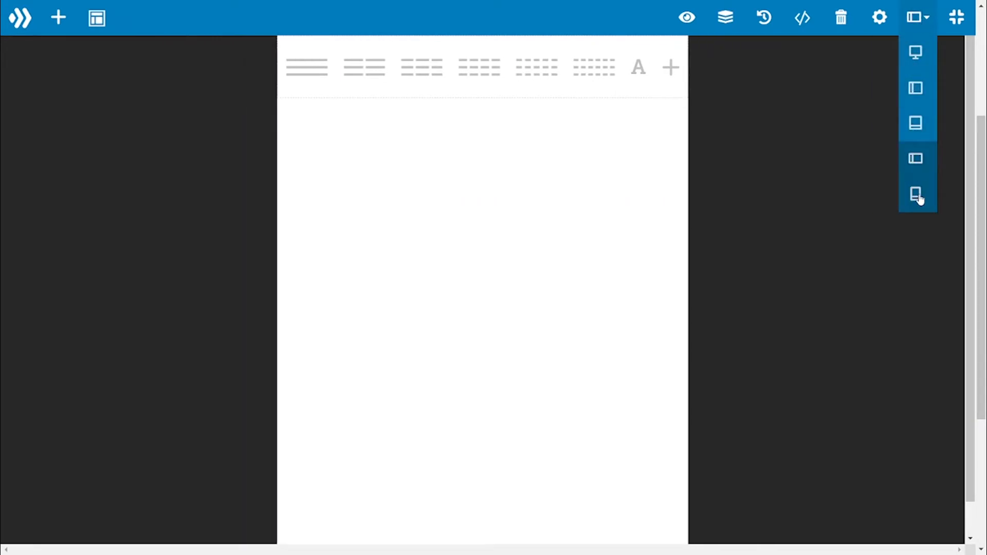
{"action": "left_click", "coordinate": [919, 199]}
{"action": "left_click", "coordinate": [913, 51]}
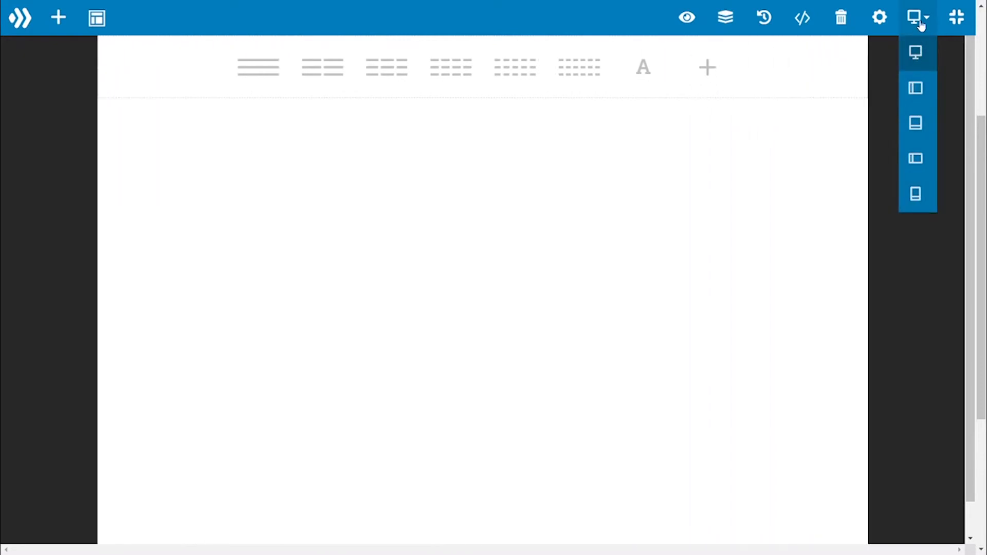
{"action": "left_click", "coordinate": [957, 17]}
Add a Row element to the empty page layout, keeping its default settings.
{"action": "scroll", "coordinate": [740, 466], "scroll_direction": "up", "scroll_amount": 4}
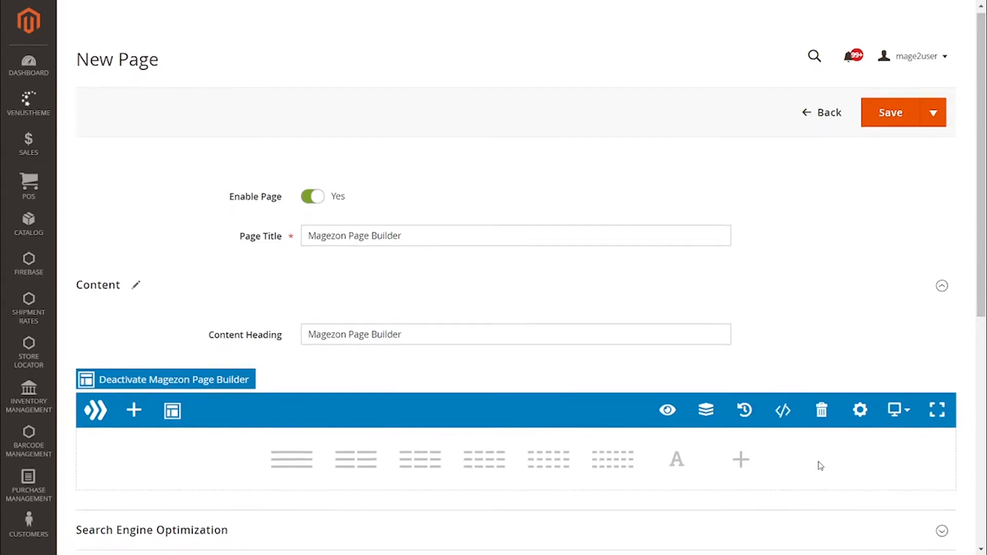
{"action": "scroll", "coordinate": [817, 460], "scroll_direction": "down", "scroll_amount": 1}
{"action": "left_click", "coordinate": [740, 400]}
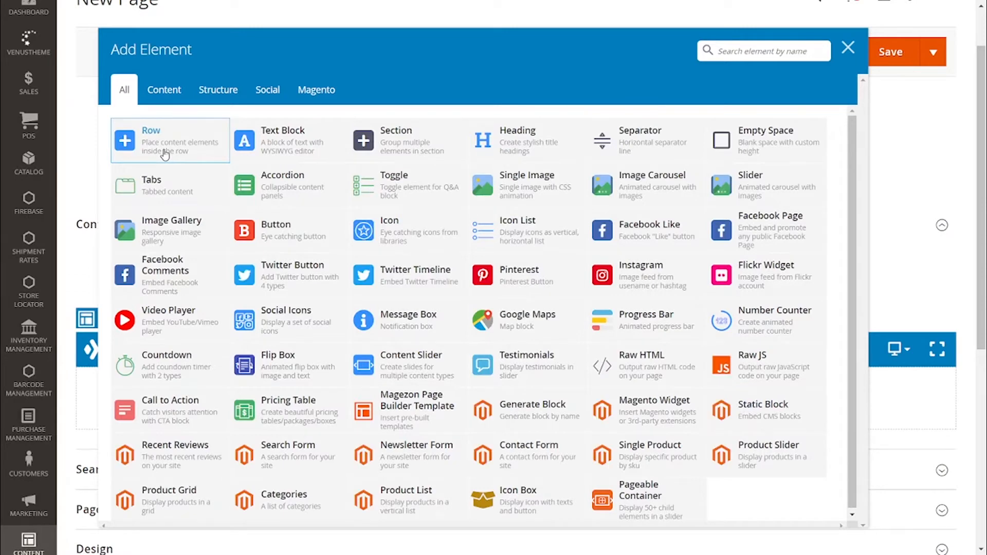
{"action": "left_click", "coordinate": [164, 154]}
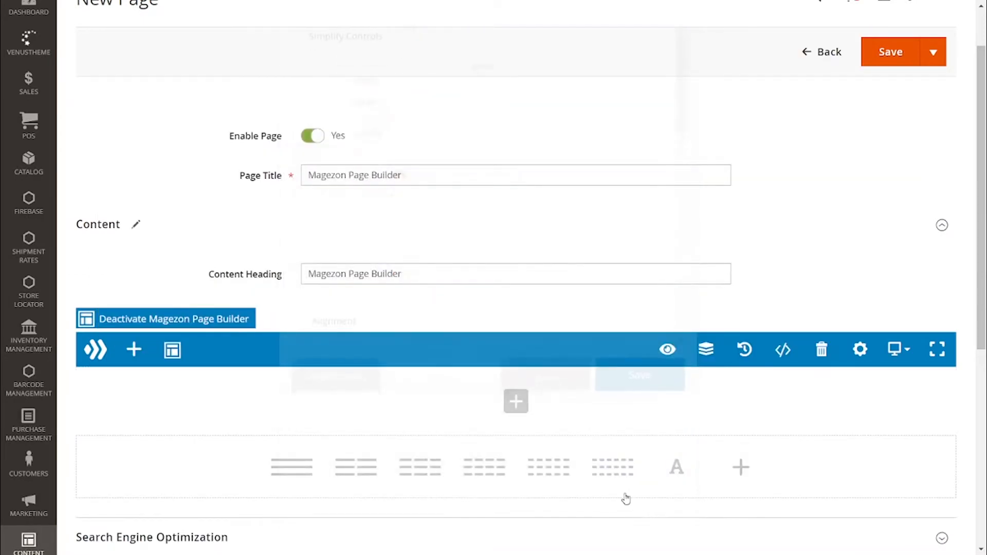
Set the new row's layout to two equal columns, 1/2 + 1/2.
{"action": "mouse_move", "coordinate": [182, 406]}
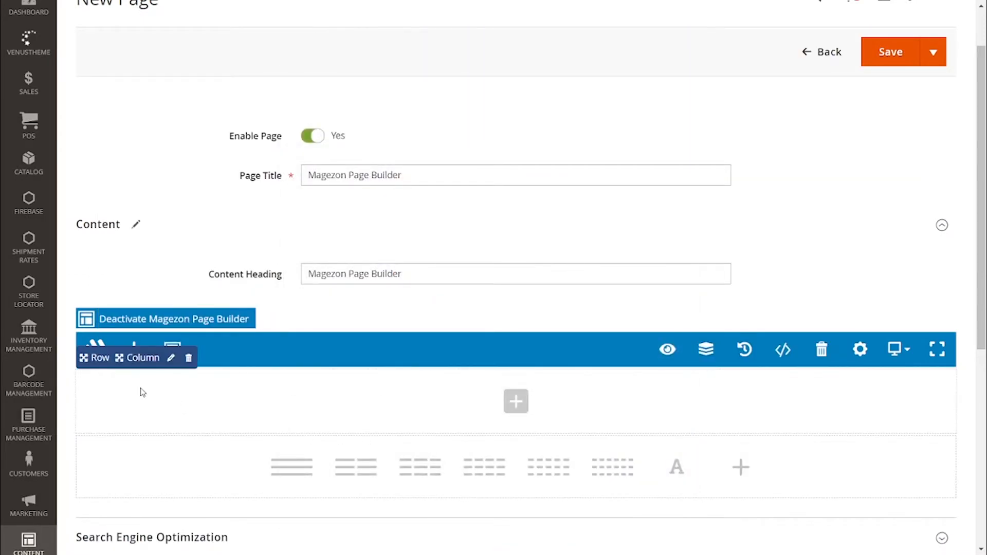
{"action": "mouse_move", "coordinate": [103, 362]}
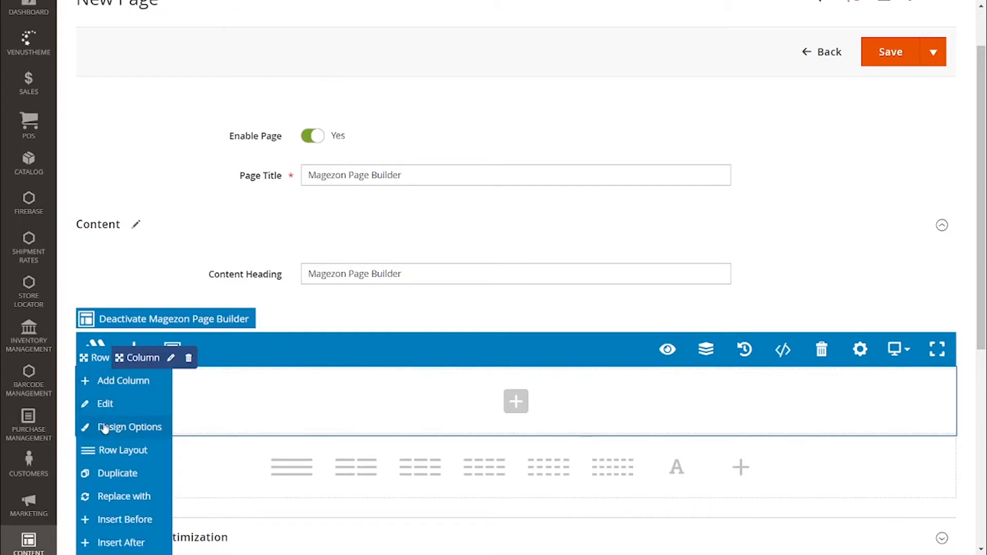
{"action": "mouse_move", "coordinate": [116, 458]}
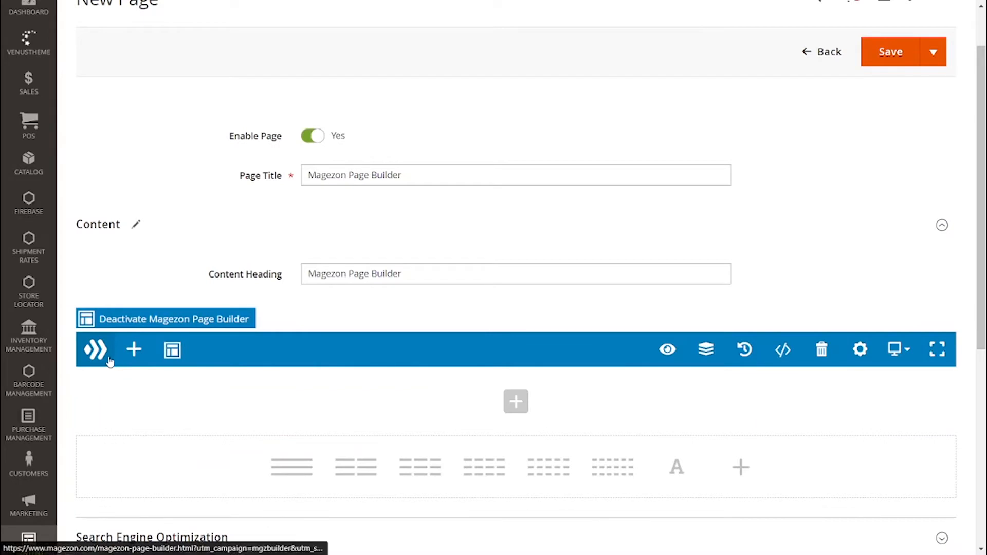
{"action": "mouse_move", "coordinate": [115, 379]}
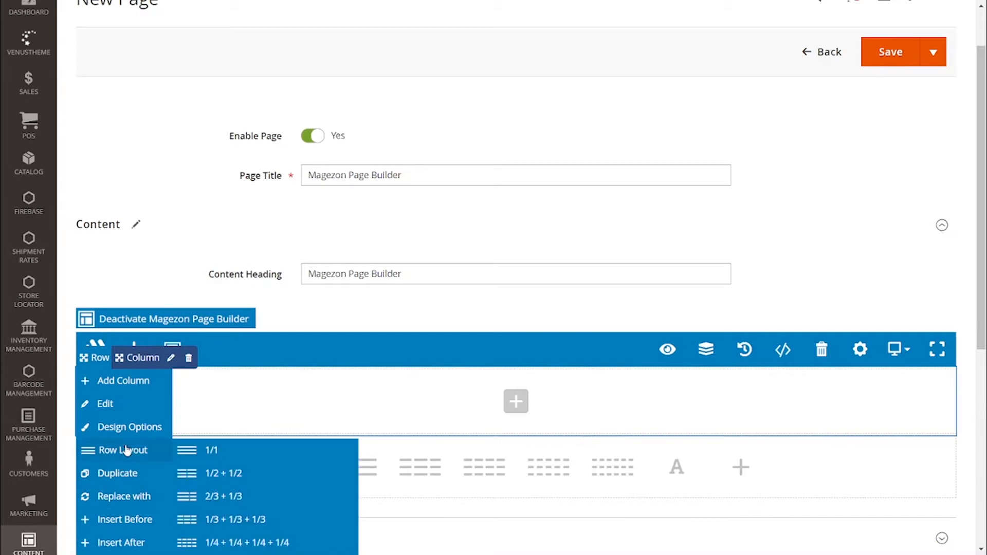
{"action": "left_click", "coordinate": [226, 477]}
Add a Text Block element to the row's first column and look over its Design Options and General settings.
{"action": "left_click", "coordinate": [296, 401]}
{"action": "left_click", "coordinate": [294, 153]}
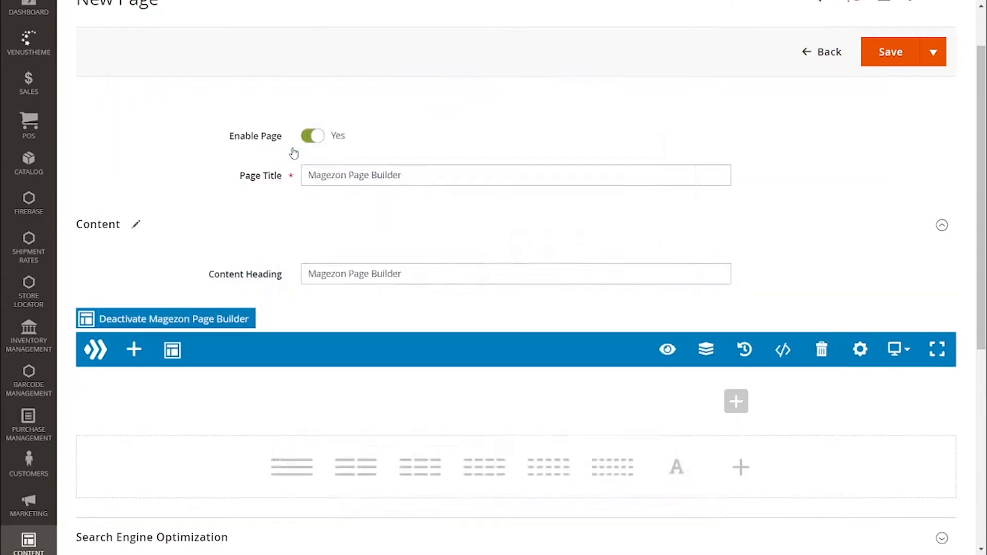
{"action": "left_click", "coordinate": [383, 85]}
{"action": "left_click", "coordinate": [317, 86]}
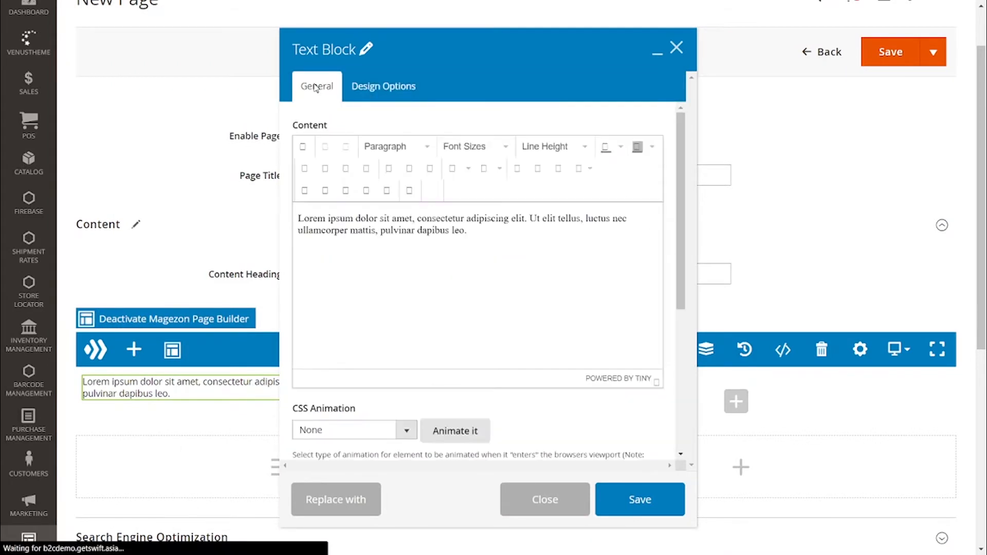
Insert the line "Text Block Content" above the Lorem ipsum paragraph in the Text Block's content.
{"action": "left_click", "coordinate": [299, 218]}
{"action": "key", "text": "Caps_Lock"}
{"action": "type", "text": "T"}
{"action": "key", "text": "Caps_Lock"}
{"action": "type", "text": "ext Bl"}
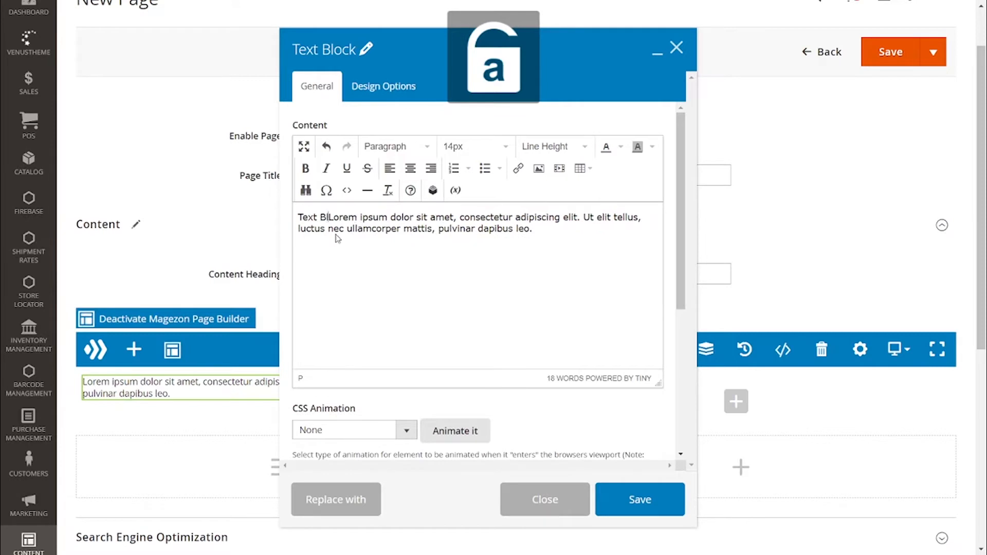
{"action": "type", "text": "ock"}
{"action": "key", "text": "Caps_Lock"}
{"action": "type", "text": "C"}
{"action": "key", "text": "Caps_Lock"}
{"action": "type", "text": "ontent"}
{"action": "key", "text": "Return"}
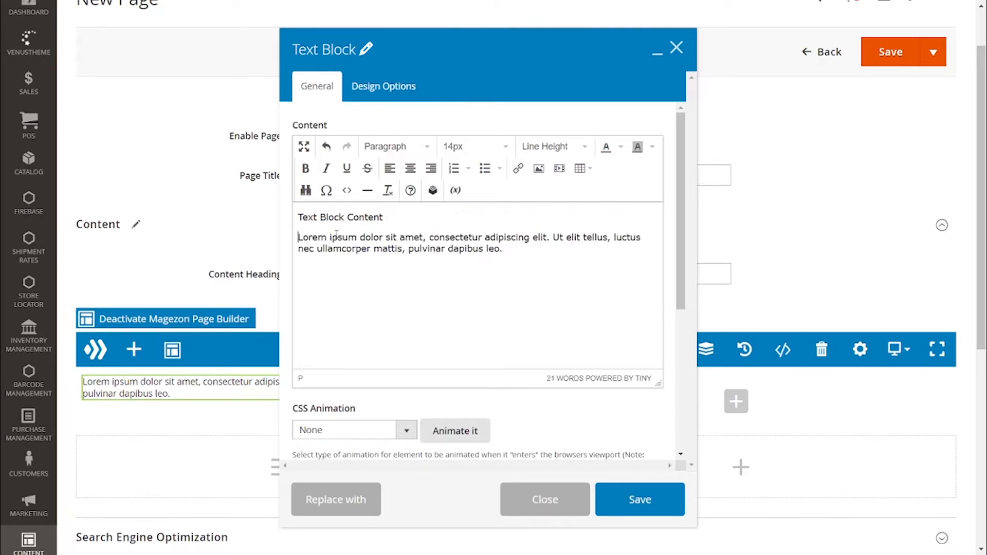
Repeat the Lorem ipsum passage so it appears five times, with an image below it, and save the Text Block.
{"action": "triple_click", "coordinate": [503, 251]}
{"action": "key", "text": "ctrl+c"}
{"action": "left_click", "coordinate": [516, 251]}
{"action": "key", "text": "ctrl+v"}
{"action": "key", "text": "ctrl+v"}
{"action": "key", "text": "space"}
{"action": "key", "text": "ctrl+v"}
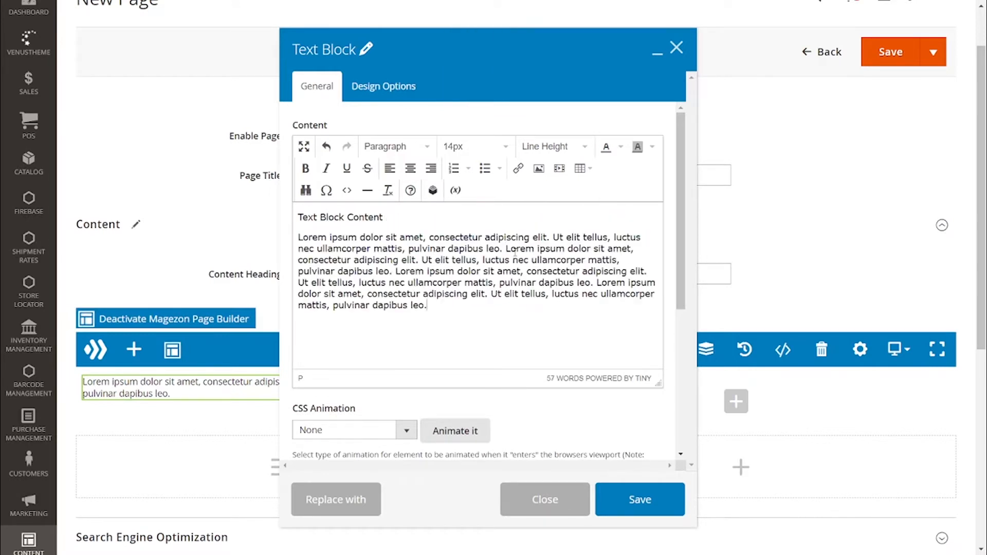
{"action": "key", "text": "space"}
{"action": "key", "text": "ctrl+v"}
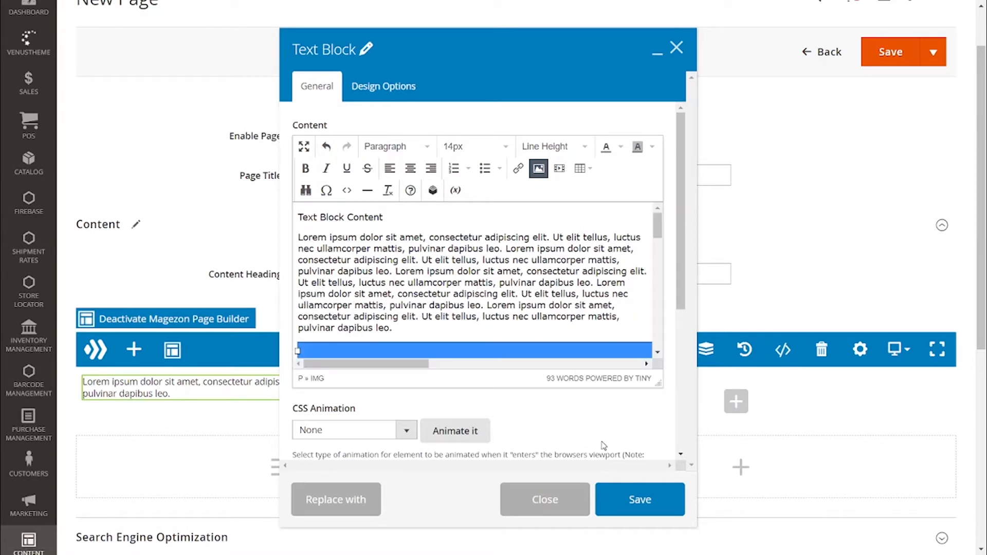
{"action": "left_click", "coordinate": [626, 495]}
Add a Product Grid element to the row's second column and set its widget title to "Product Grid".
{"action": "left_click", "coordinate": [741, 466]}
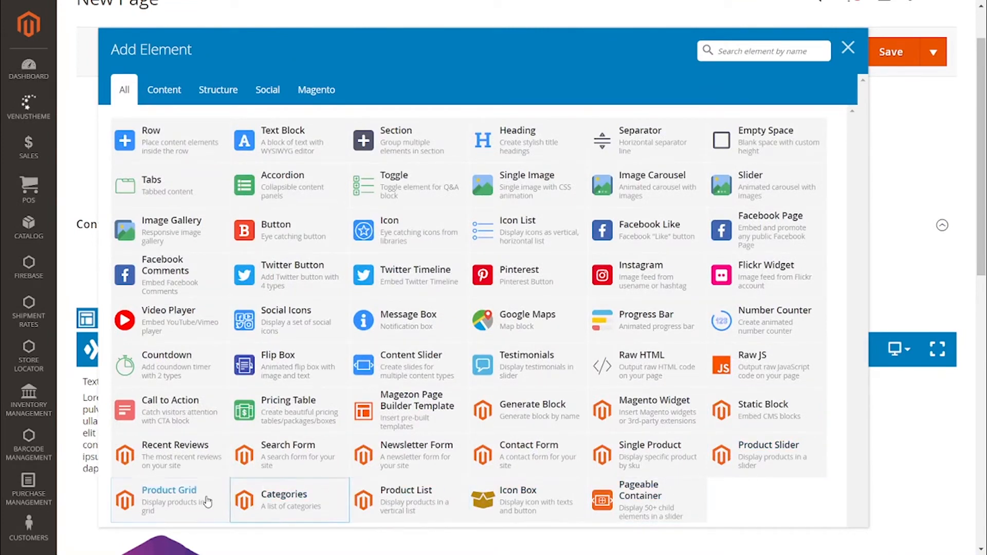
{"action": "left_click", "coordinate": [187, 506]}
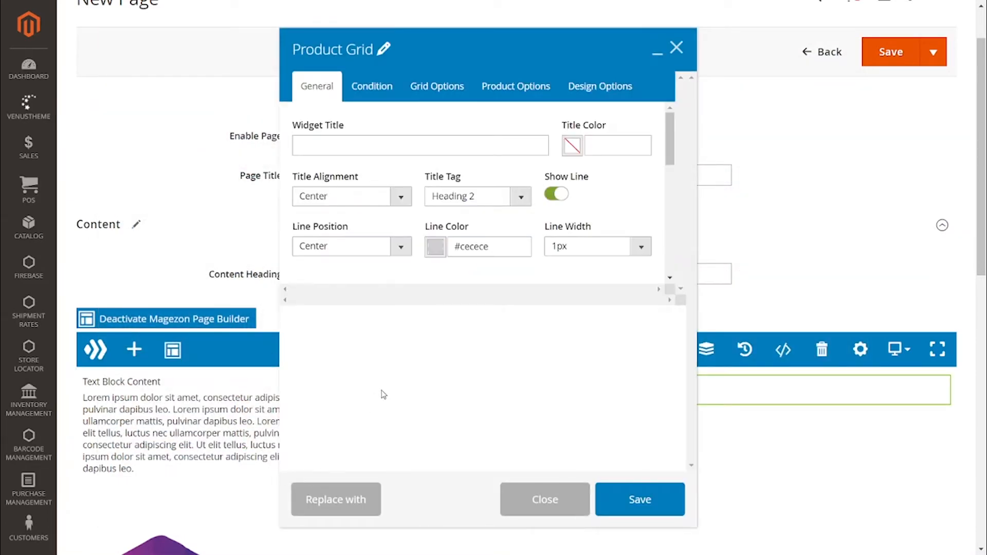
{"action": "left_click", "coordinate": [407, 148]}
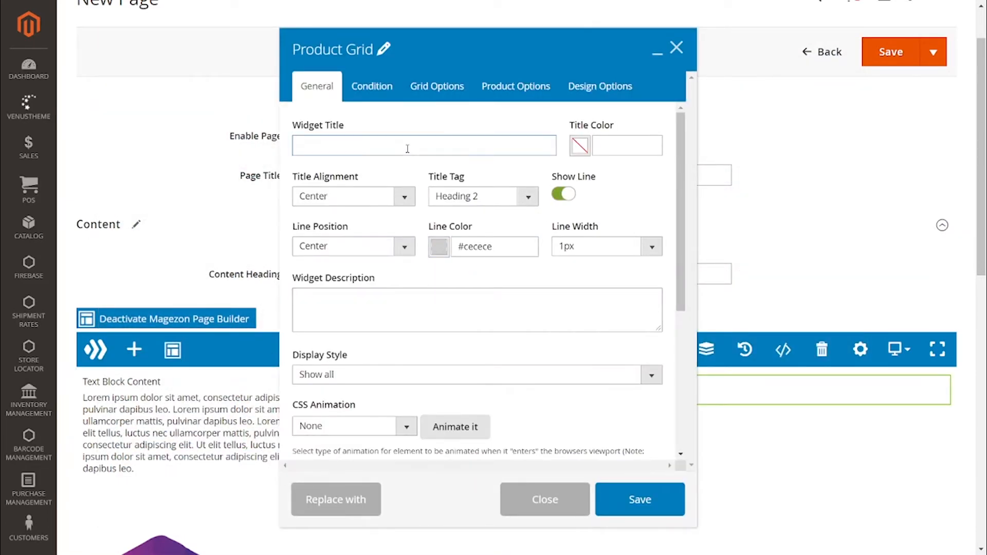
{"action": "key", "text": "Caps_Lock"}
{"action": "type", "text": "P"}
{"action": "key", "text": "Caps_Lock"}
{"action": "type", "text": "roduct"}
{"action": "key", "text": "Caps_Lock"}
{"action": "type", "text": "G"}
{"action": "key", "text": "Caps_Lock"}
{"action": "type", "text": "rid"}
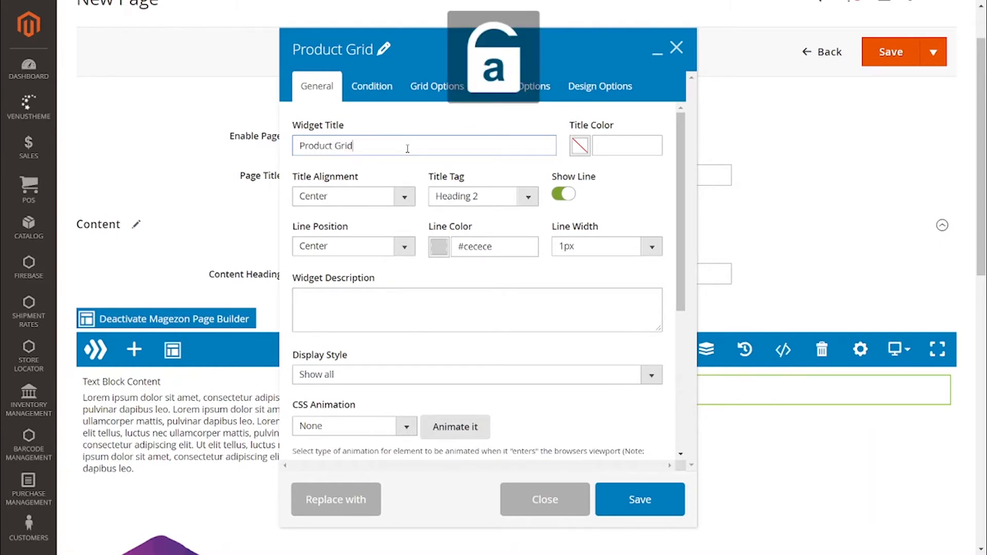
Set the product grid's widget description to "Product Grid Description".
{"action": "left_click_drag", "start_coordinate": [410, 151], "coordinate": [272, 146]}
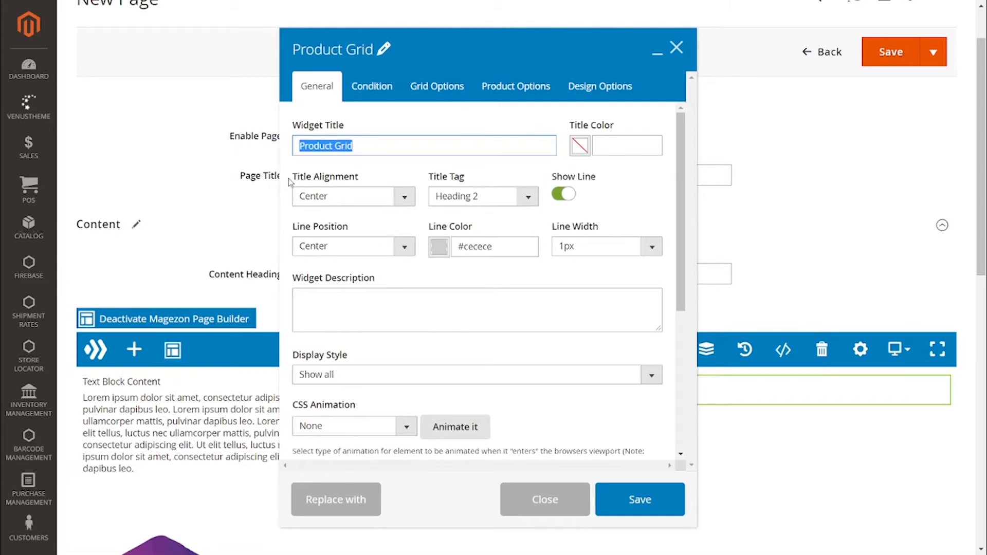
{"action": "left_click", "coordinate": [376, 306]}
{"action": "key", "text": "ctrl+v"}
{"action": "key", "text": "Caps_Lock"}
{"action": "type", "text": "D"}
{"action": "key", "text": "Caps_Lock"}
{"action": "type", "text": "esc"}
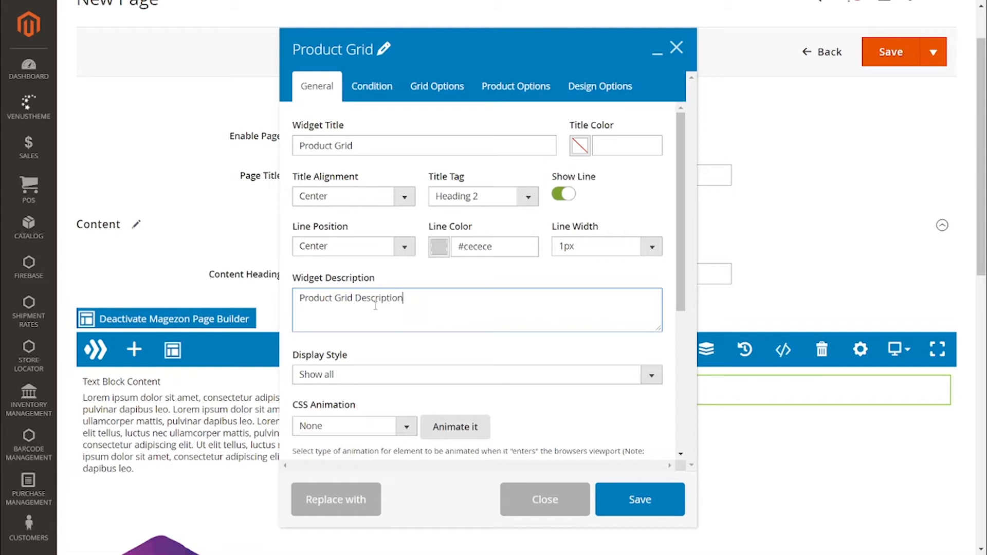
Examine the product grid's condition settings, keeping Data Source as Latest, Order By as Default, 10 total items and out-of-stock products hidden.
{"action": "left_click", "coordinate": [379, 92]}
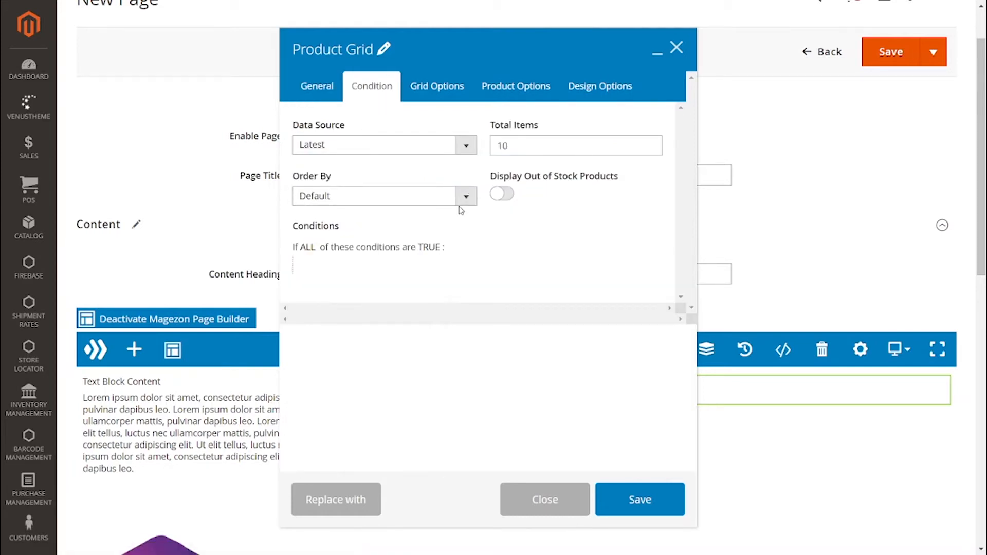
{"action": "left_click", "coordinate": [369, 147]}
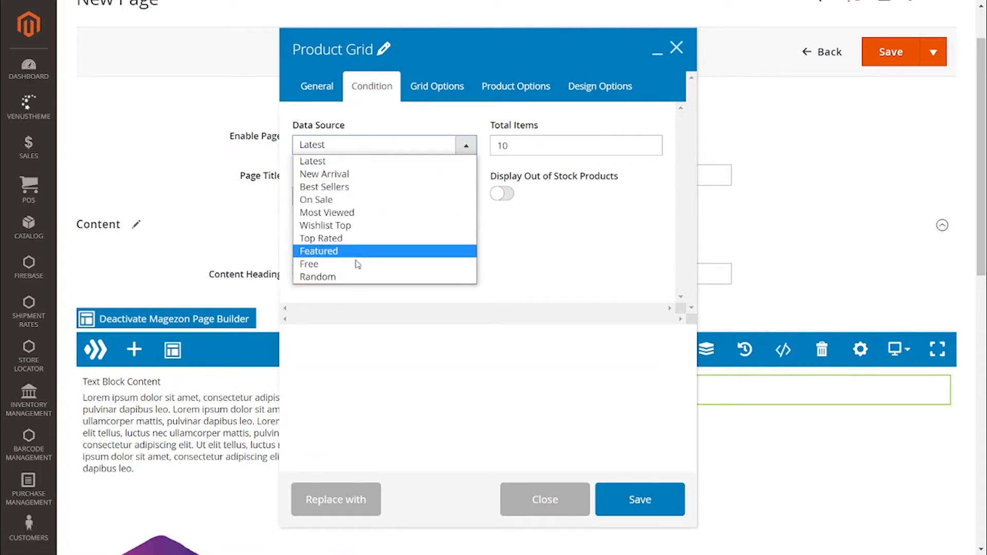
{"action": "left_click", "coordinate": [365, 161]}
{"action": "left_click", "coordinate": [465, 197]}
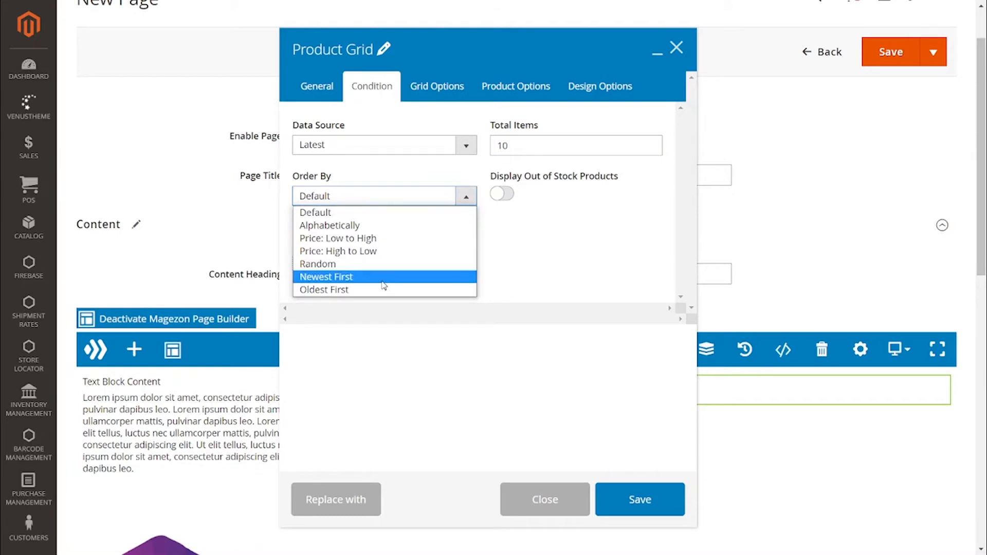
{"action": "left_click", "coordinate": [379, 216]}
{"action": "left_click_drag", "start_coordinate": [520, 145], "coordinate": [482, 145]}
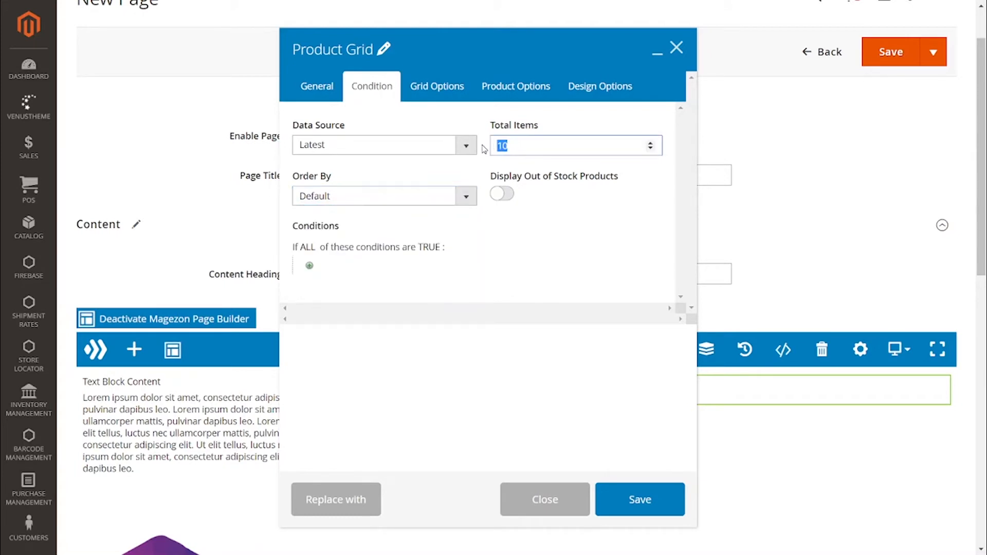
{"action": "left_click_drag", "start_coordinate": [554, 128], "coordinate": [502, 128]}
{"action": "left_click", "coordinate": [556, 128]}
{"action": "left_click", "coordinate": [507, 194]}
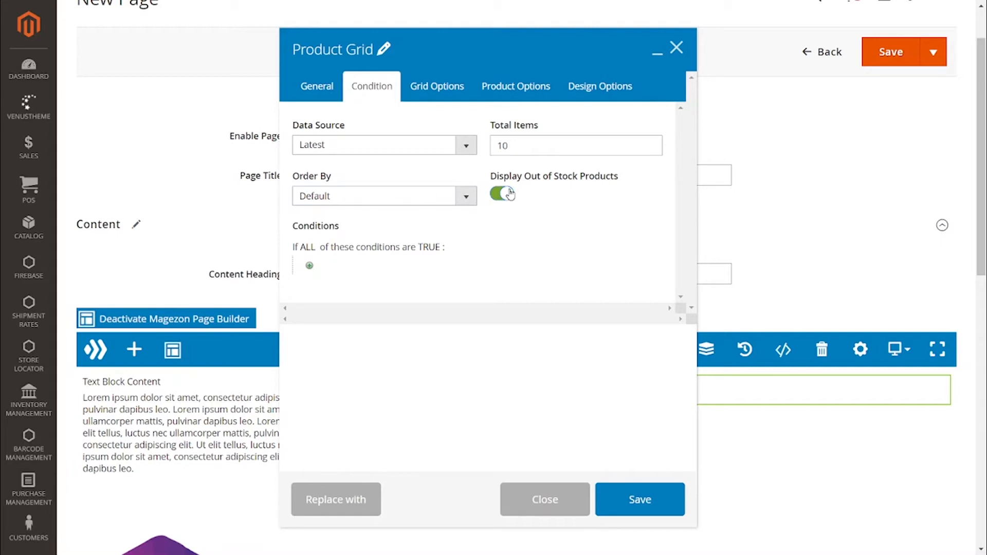
{"action": "left_click", "coordinate": [508, 194]}
Add a Category condition to the product grid with the operator "is".
{"action": "left_click", "coordinate": [310, 265]}
{"action": "left_click", "coordinate": [361, 265]}
{"action": "scroll", "coordinate": [378, 383], "scroll_direction": "down", "scroll_amount": 15}
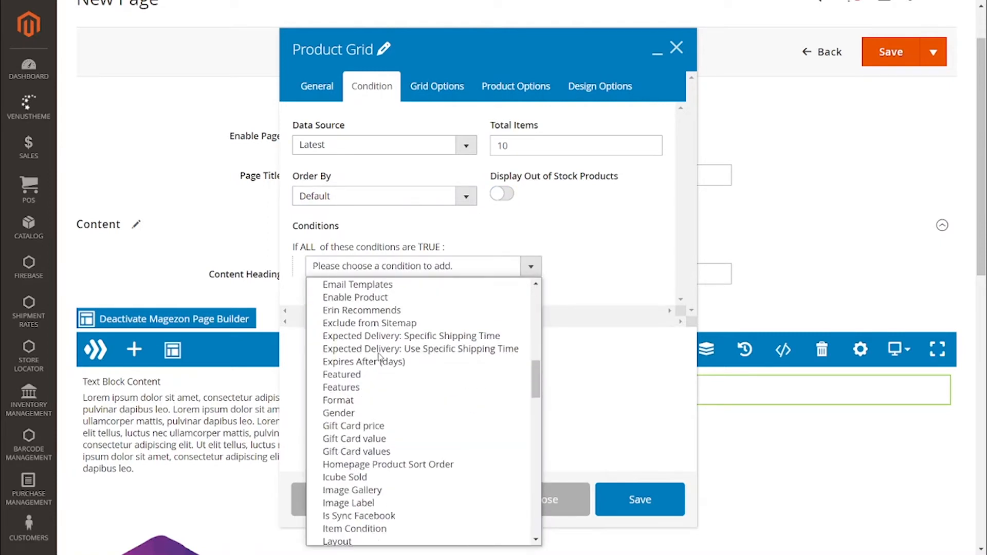
{"action": "scroll", "coordinate": [377, 383], "scroll_direction": "up", "scroll_amount": 3}
{"action": "scroll", "coordinate": [378, 383], "scroll_direction": "up", "scroll_amount": 8}
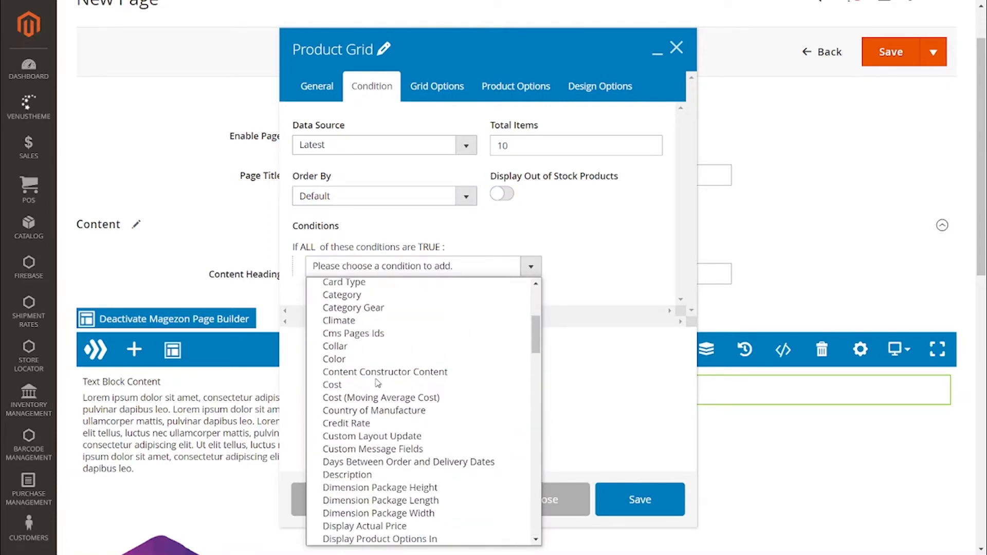
{"action": "left_click", "coordinate": [355, 307]}
{"action": "left_click", "coordinate": [349, 265]}
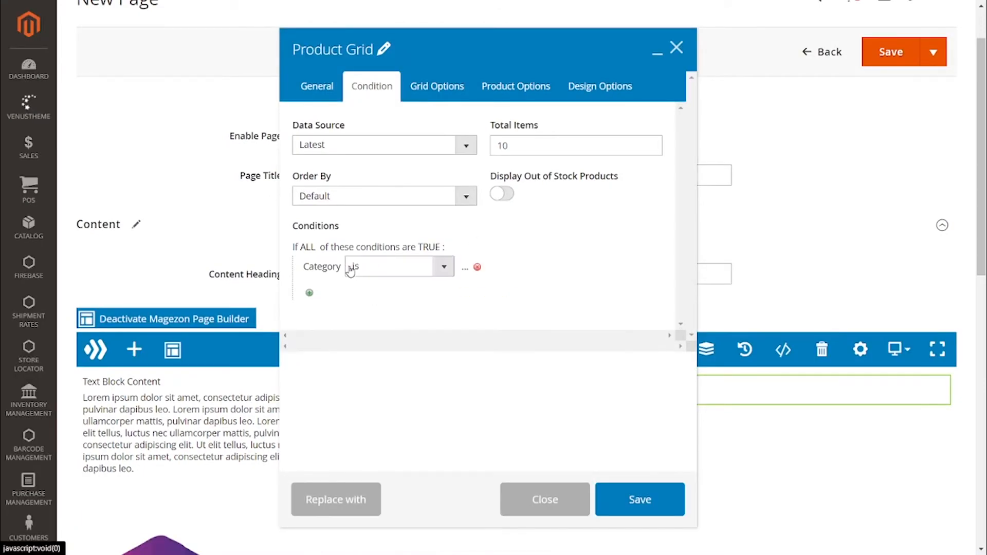
{"action": "left_click", "coordinate": [391, 267]}
{"action": "left_click", "coordinate": [406, 286]}
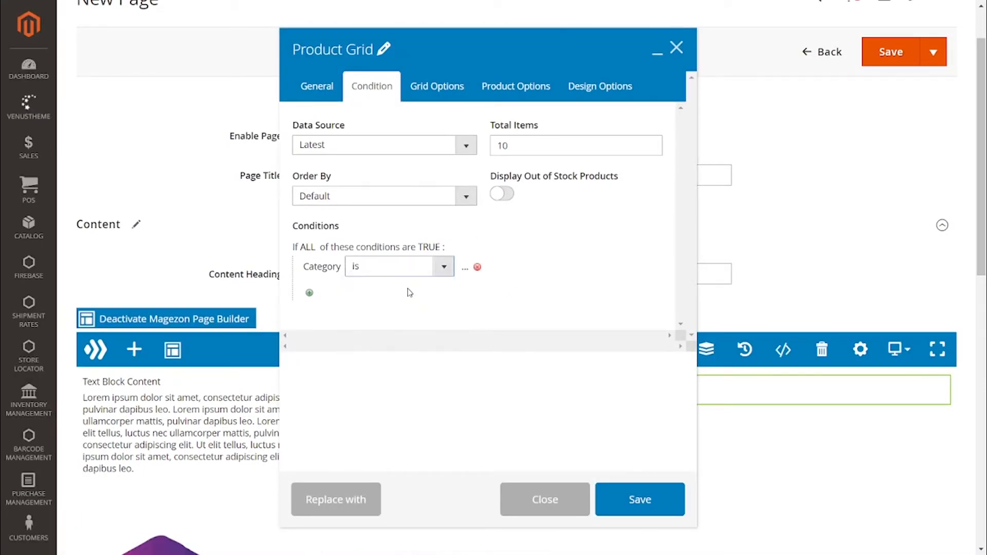
Restrict the product grid's Category condition to Men and its subcategories, using IDs 11, 12, 14, 15, 16 and 17.
{"action": "left_click", "coordinate": [464, 268]}
{"action": "left_click", "coordinate": [363, 268]}
{"action": "left_click", "coordinate": [477, 268]}
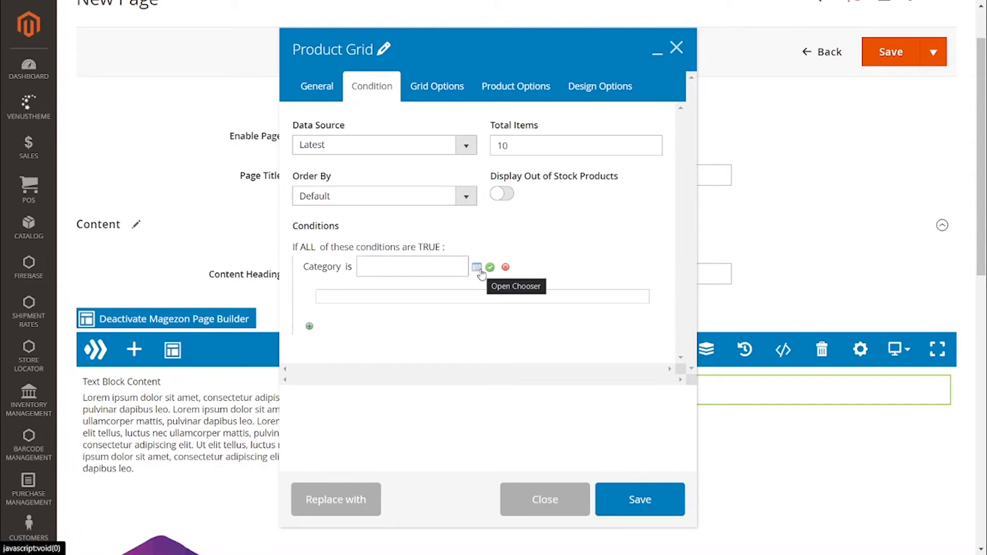
{"action": "left_click", "coordinate": [359, 340]}
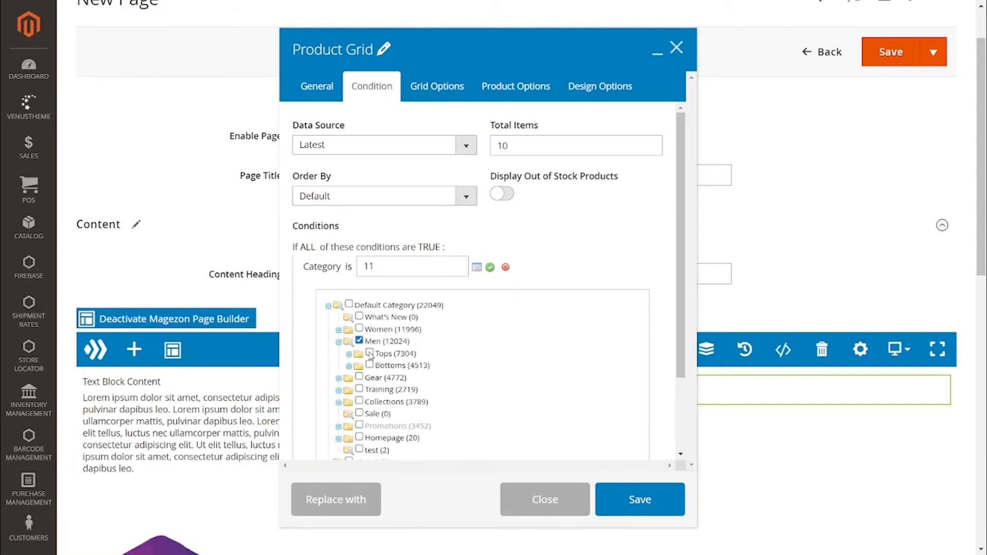
{"action": "left_click", "coordinate": [369, 353]}
{"action": "left_click", "coordinate": [379, 365]}
{"action": "left_click", "coordinate": [379, 377]}
{"action": "left_click", "coordinate": [380, 389]}
{"action": "left_click", "coordinate": [380, 401]}
{"action": "left_click", "coordinate": [490, 267]}
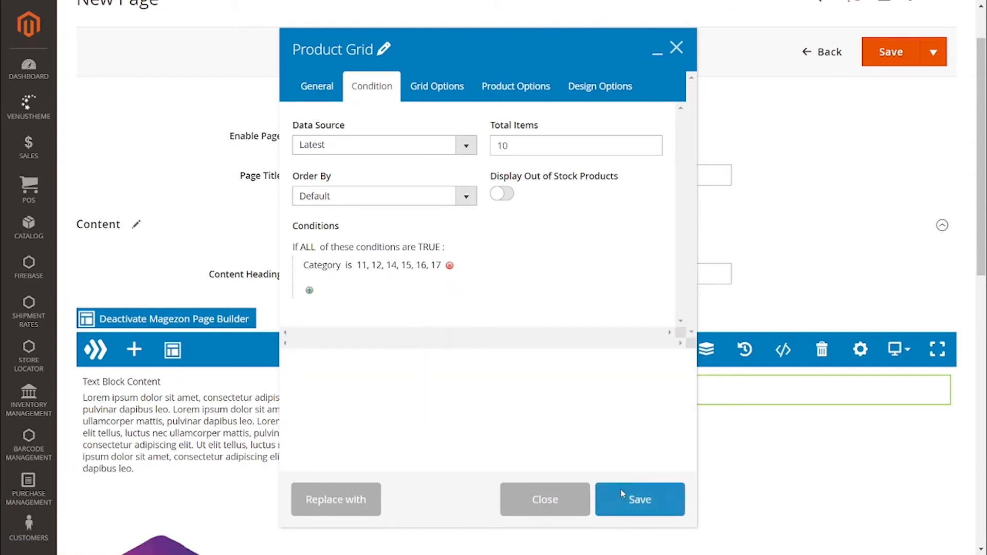
Examine the product grid's column counts per device size and try the Dots Navigation switch, leaving it off.
{"action": "left_click", "coordinate": [436, 86]}
{"action": "left_click_drag", "start_coordinate": [334, 126], "coordinate": [285, 135]}
{"action": "left_click_drag", "start_coordinate": [569, 126], "coordinate": [488, 127]}
{"action": "left_click_drag", "start_coordinate": [568, 194], "coordinate": [467, 196]}
{"action": "left_click", "coordinate": [465, 196]}
{"action": "left_click_drag", "start_coordinate": [572, 194], "coordinate": [489, 192]}
{"action": "left_click", "coordinate": [465, 339]}
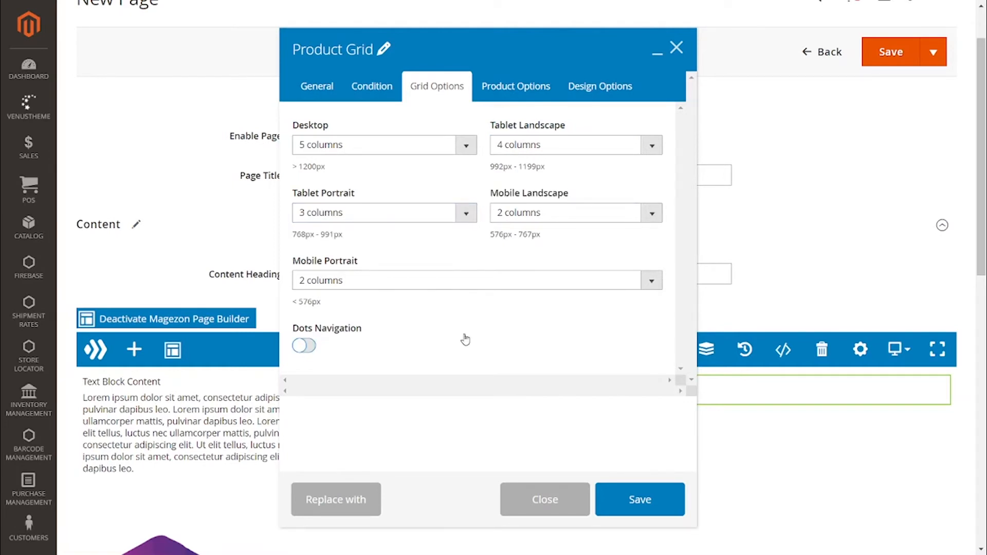
{"action": "left_click", "coordinate": [308, 345]}
{"action": "left_click", "coordinate": [308, 346]}
{"action": "scroll", "coordinate": [538, 353], "scroll_direction": "down", "scroll_amount": 3}
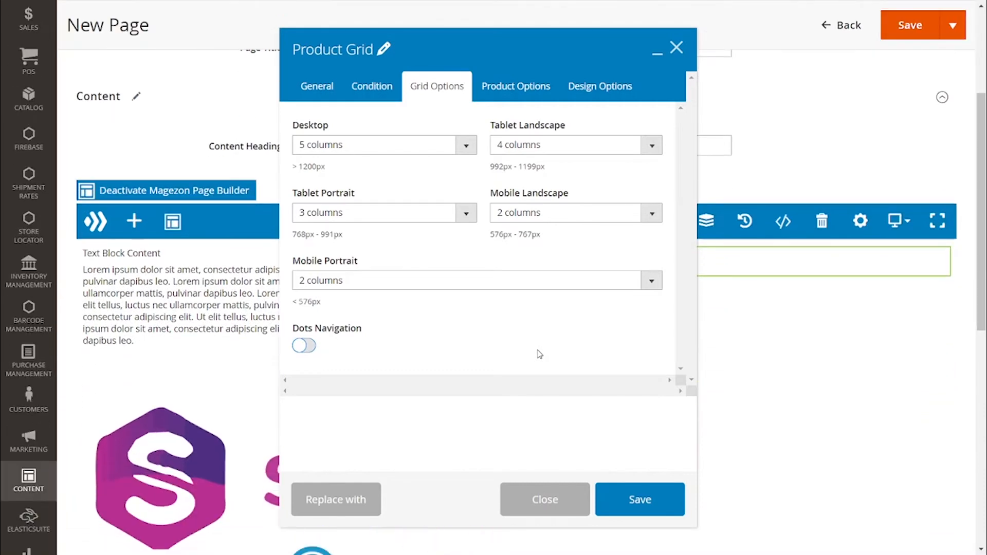
{"action": "scroll", "coordinate": [539, 353], "scroll_direction": "up", "scroll_amount": 3}
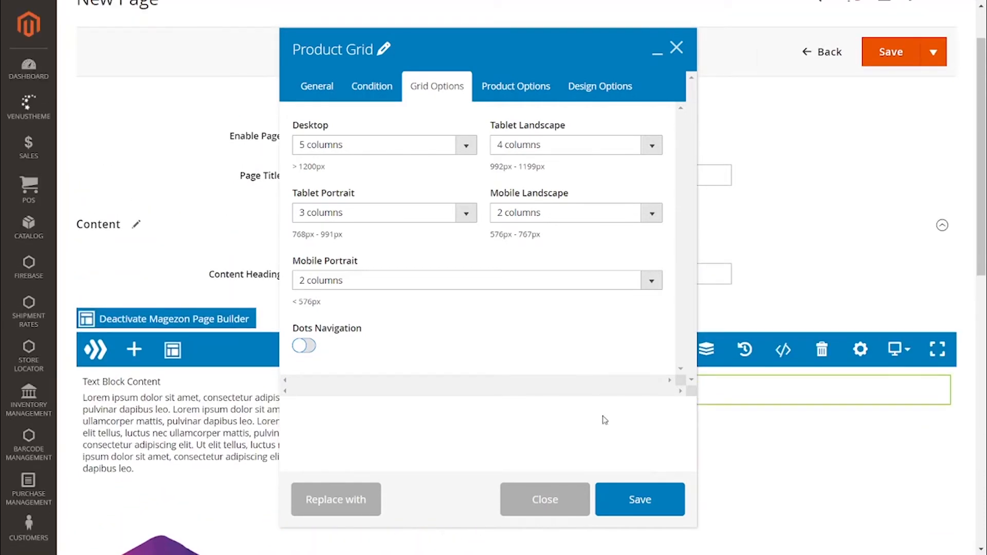
Review the product grid's product and design options, and save the element.
{"action": "left_click", "coordinate": [505, 88]}
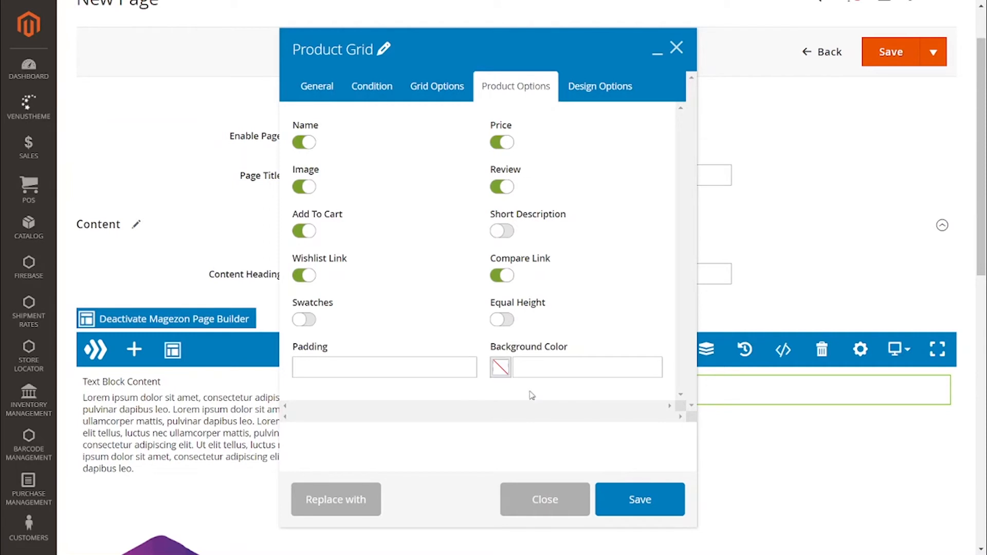
{"action": "left_click", "coordinate": [595, 95]}
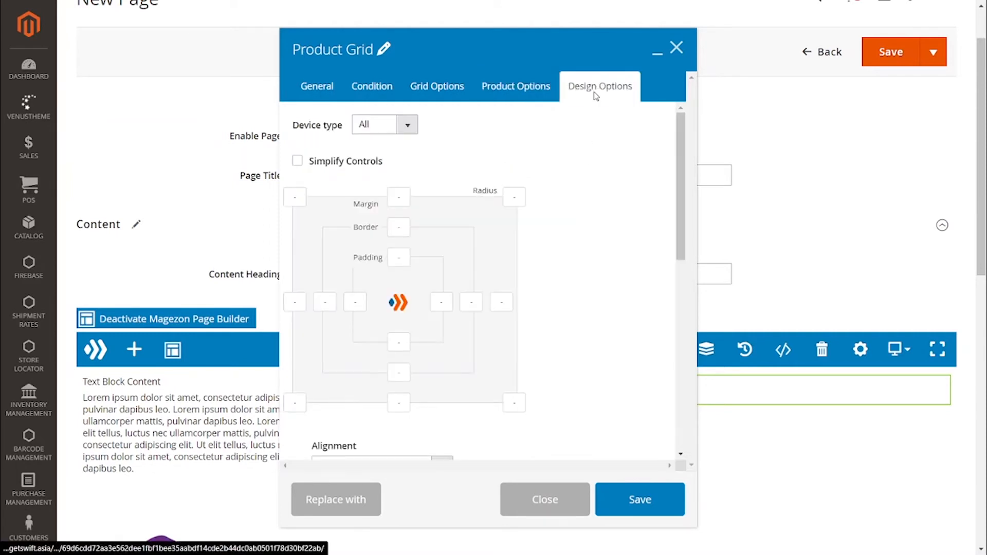
{"action": "left_click", "coordinate": [640, 499]}
{"action": "left_click", "coordinate": [645, 502]}
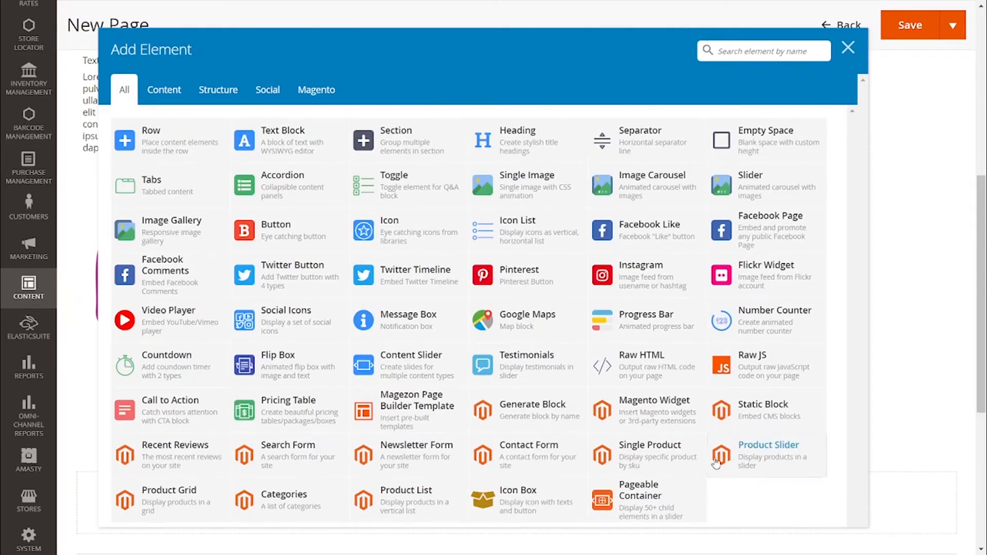
Add a Single Image element with test4_1.jpg as its image and test3.jpg as its hover image.
{"action": "left_click", "coordinate": [562, 190]}
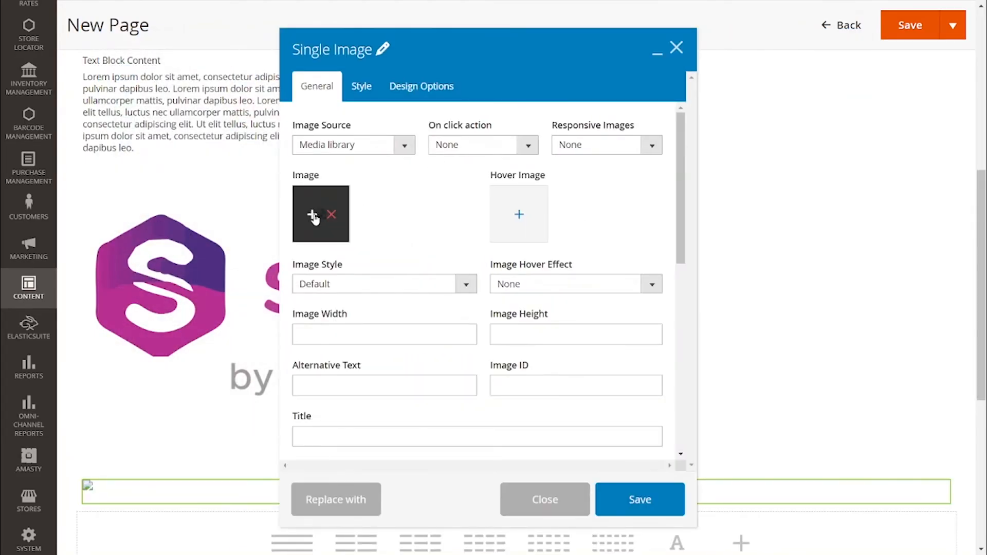
{"action": "left_click", "coordinate": [315, 215]}
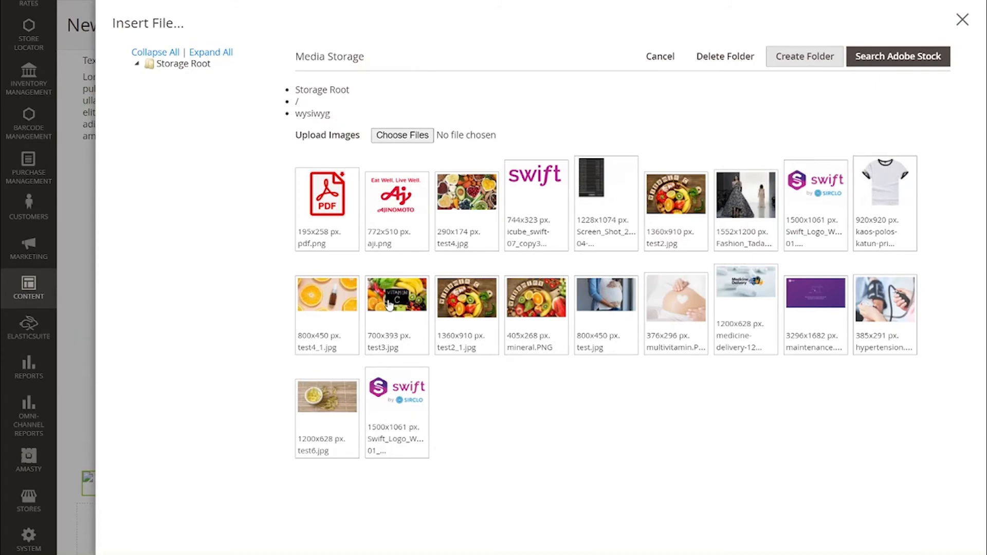
{"action": "double_click", "coordinate": [348, 308]}
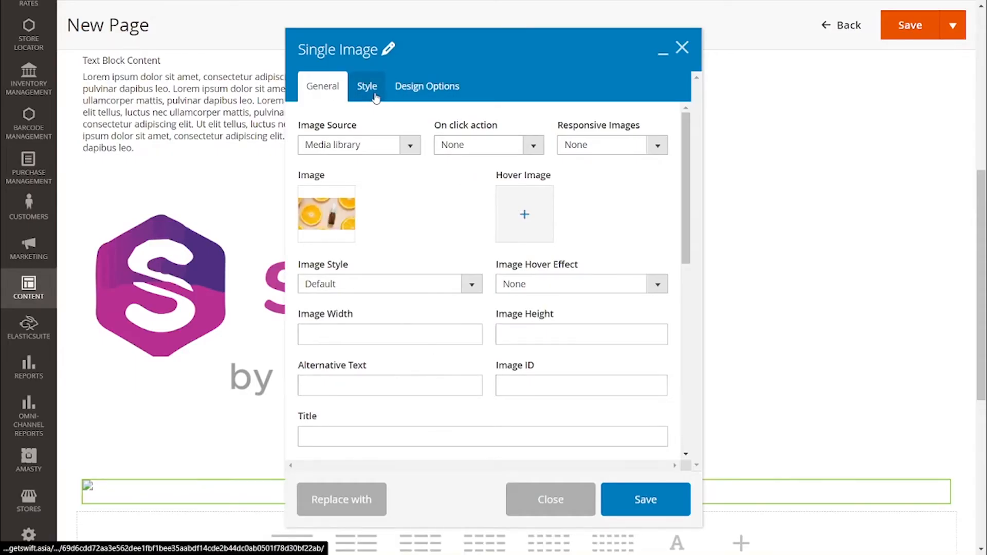
{"action": "left_click", "coordinate": [523, 213]}
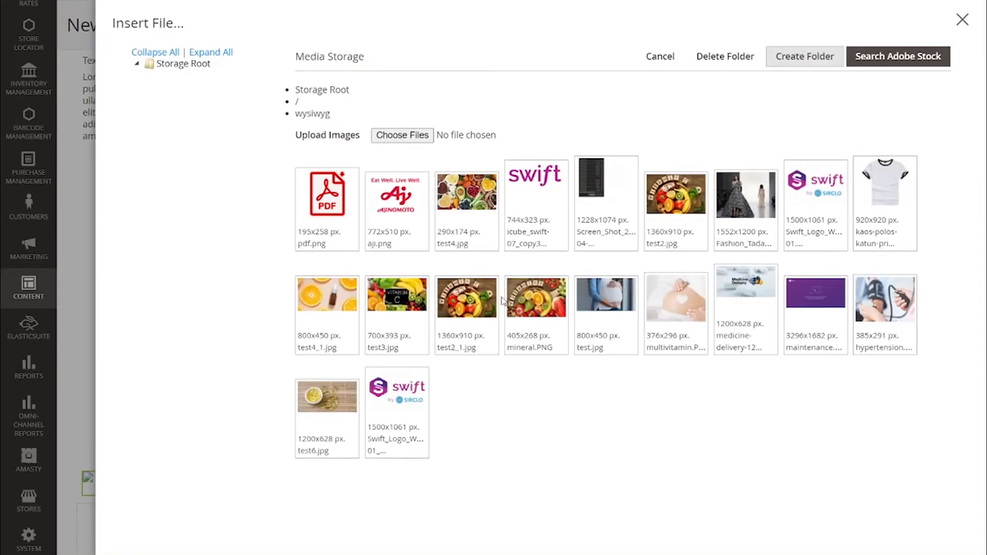
{"action": "left_click", "coordinate": [407, 301]}
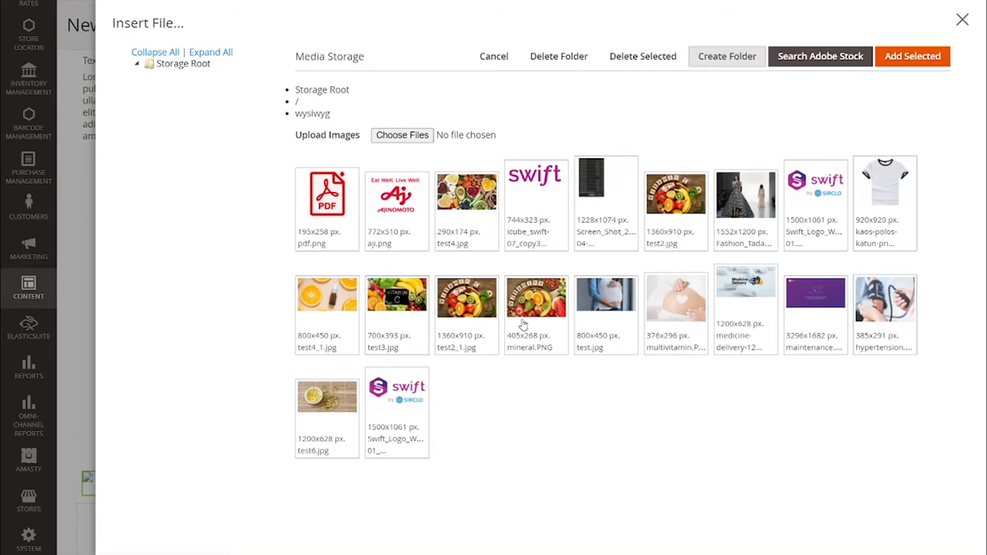
{"action": "left_click", "coordinate": [933, 60]}
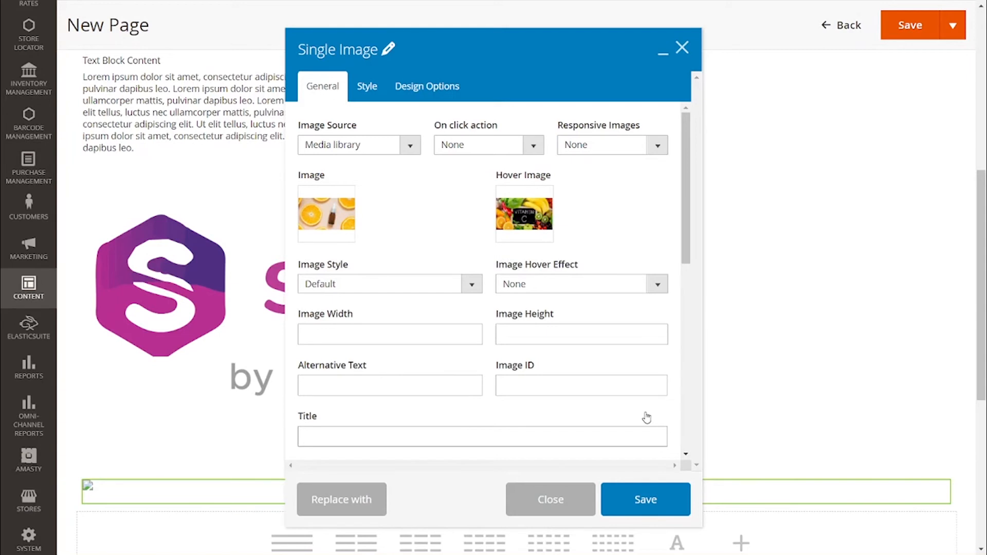
Set the single image's title to "Single Image".
{"action": "left_click", "coordinate": [392, 437]}
{"action": "type", "text": "Single imag"}
{"action": "key", "text": "BackSpace"}
{"action": "key", "text": "BackSpace"}
{"action": "key", "text": "BackSpace"}
{"action": "key", "text": "BackSpace"}
{"action": "type", "text": "Image"}
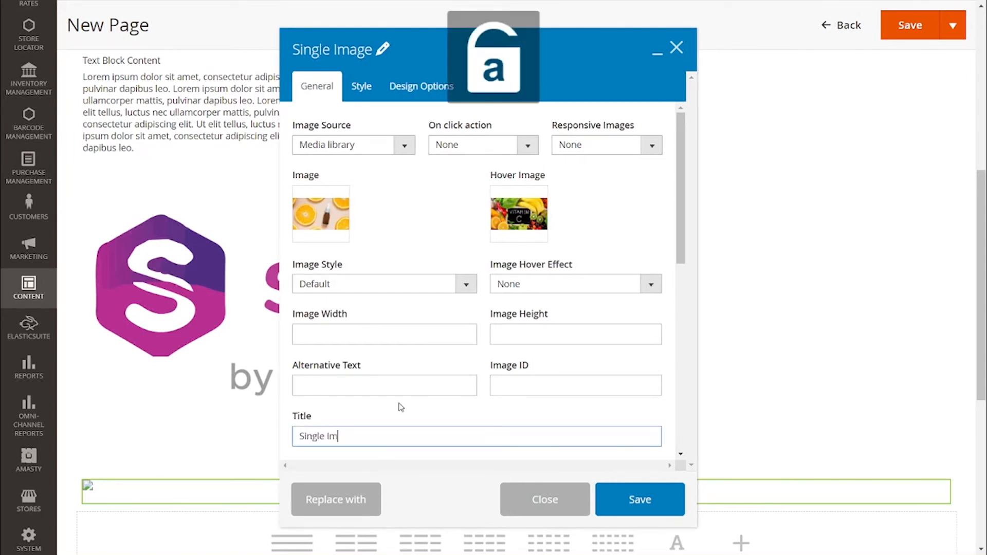
Fill in the single image's description with text starting with its title, "Single Image".
{"action": "scroll", "coordinate": [411, 432], "scroll_direction": "down", "scroll_amount": 3}
{"action": "triple_click", "coordinate": [373, 308]}
{"action": "key", "text": "ctrl+c"}
{"action": "left_click", "coordinate": [383, 356]}
{"action": "key", "text": "ctrl+v"}
{"action": "type", "text": "Descri"}
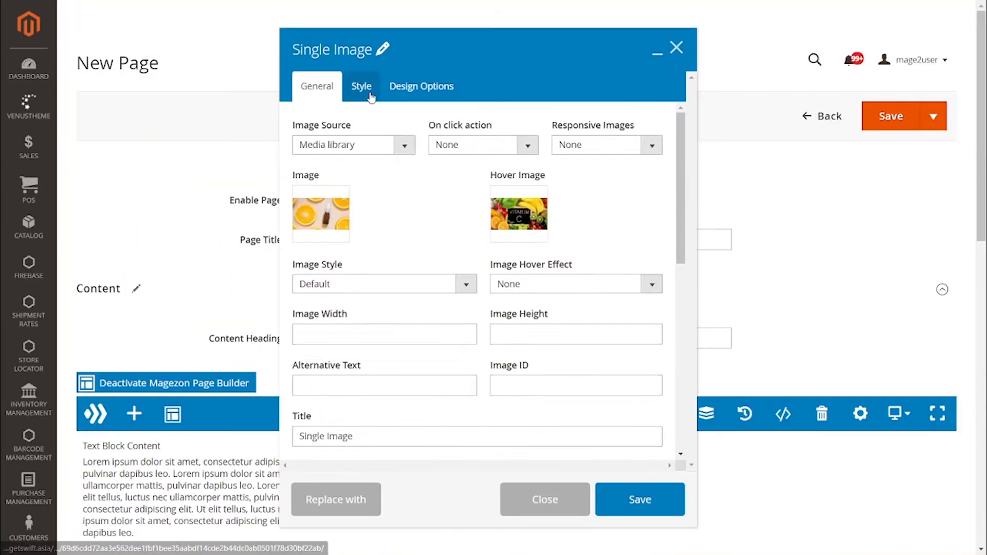
Set the image content's normal text color to #535353 and its background color to #343434.
{"action": "left_click", "coordinate": [361, 86]}
{"action": "left_click_drag", "start_coordinate": [368, 126], "coordinate": [292, 129]}
{"action": "left_click", "coordinate": [334, 189]}
{"action": "left_click", "coordinate": [303, 243]}
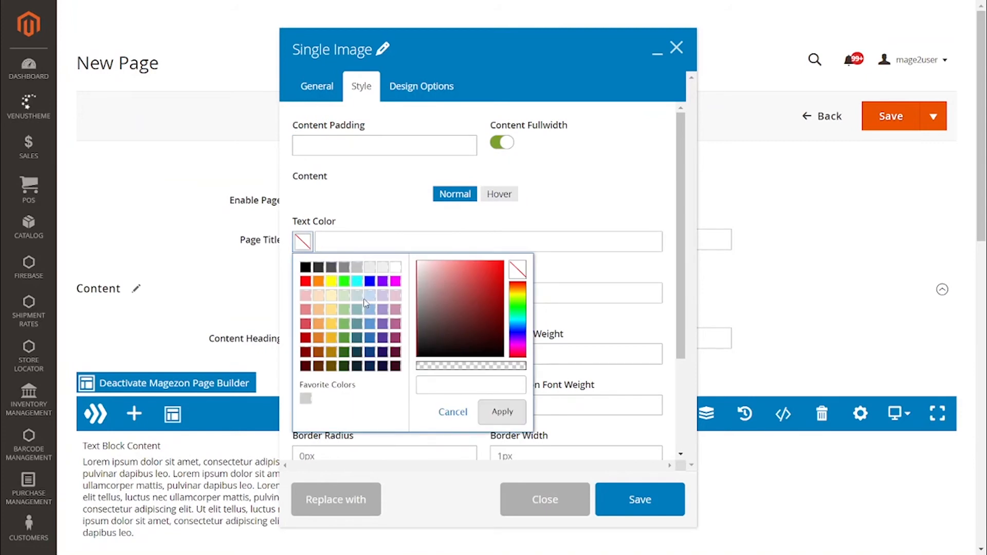
{"action": "left_click", "coordinate": [331, 267]}
{"action": "left_click", "coordinate": [365, 192]}
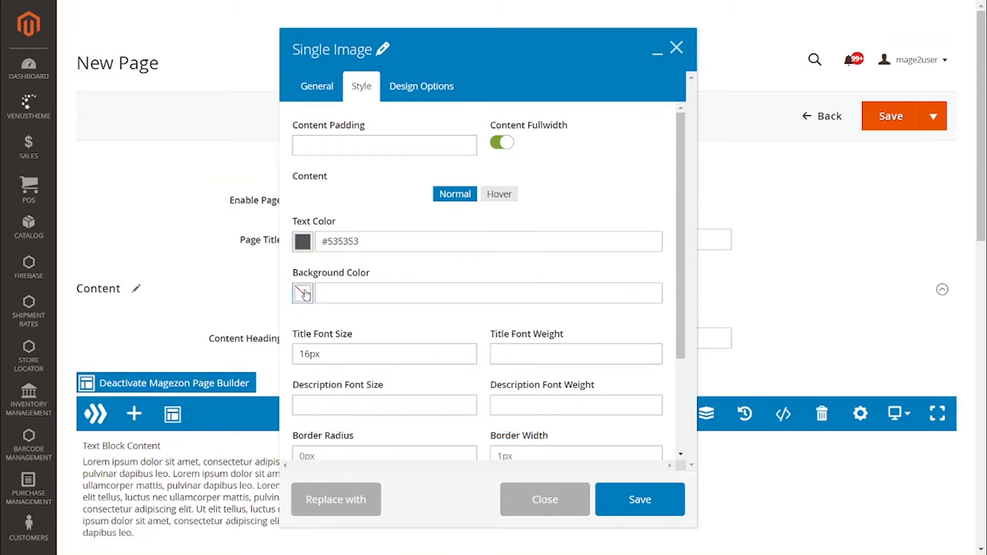
{"action": "left_click", "coordinate": [303, 292]}
{"action": "left_click", "coordinate": [319, 319]}
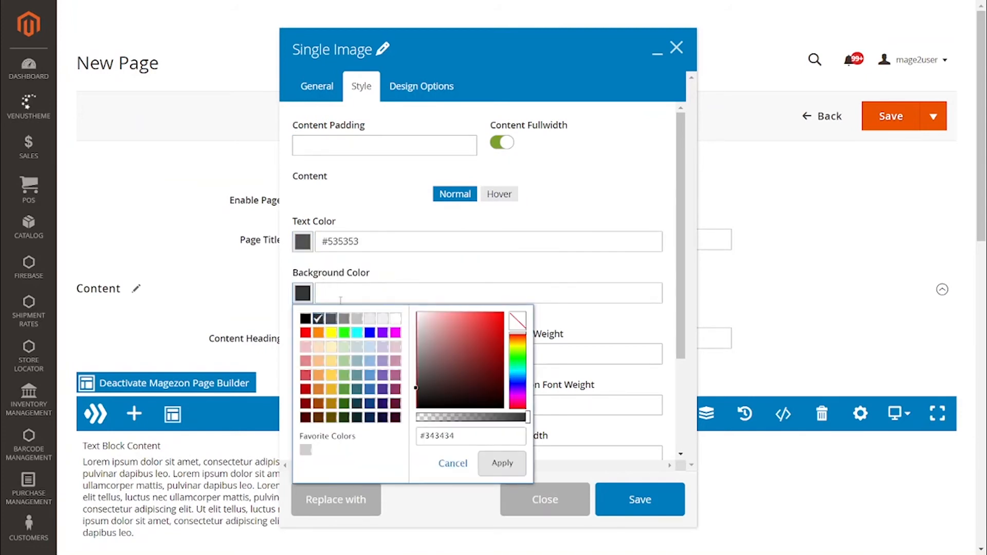
Examine the single image's hover-state colors, remaining style settings and design options.
{"action": "left_click", "coordinate": [493, 198]}
{"action": "left_click", "coordinate": [466, 198]}
{"action": "left_click", "coordinate": [492, 199]}
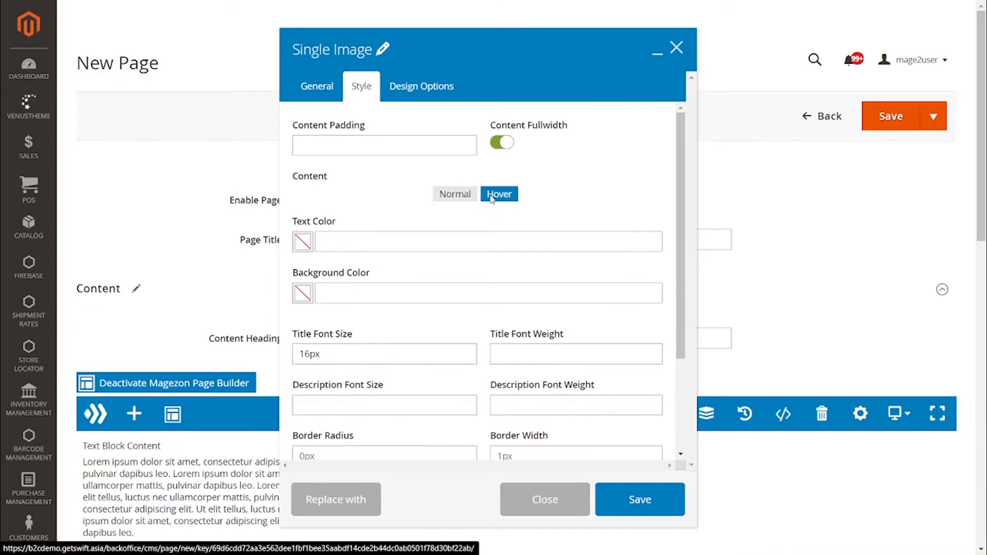
{"action": "left_click", "coordinate": [454, 194]}
{"action": "scroll", "coordinate": [396, 308], "scroll_direction": "down", "scroll_amount": 3}
{"action": "scroll", "coordinate": [406, 323], "scroll_direction": "down", "scroll_amount": 1}
{"action": "scroll", "coordinate": [407, 319], "scroll_direction": "up", "scroll_amount": 5}
{"action": "left_click", "coordinate": [423, 83]}
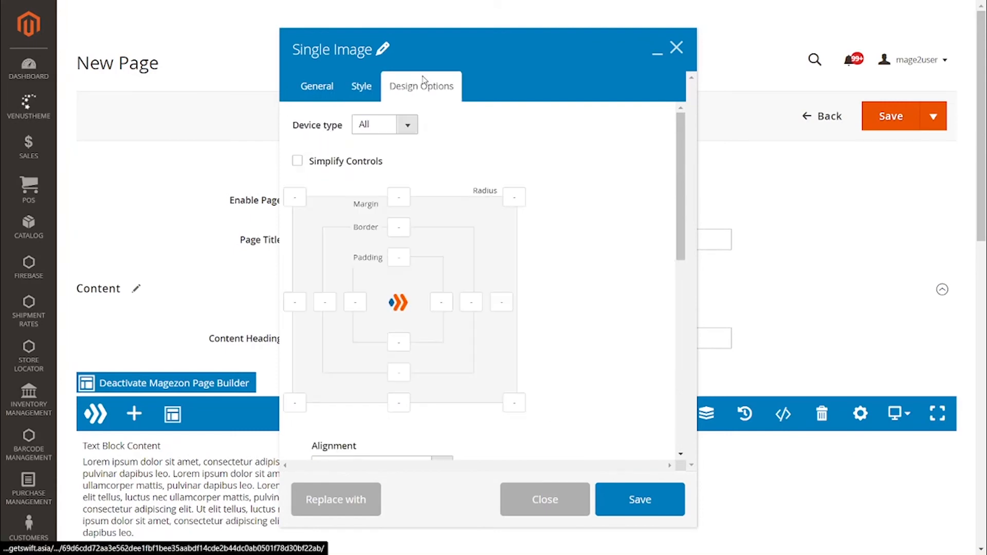
{"action": "left_click", "coordinate": [320, 85]}
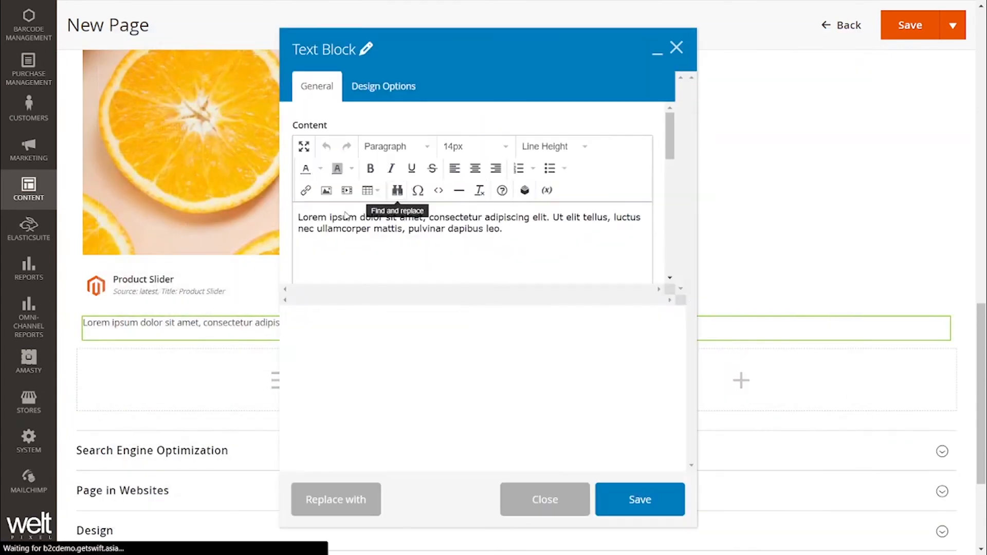
Insert the line "Text Block Content" above the text block's paragraph and format it as Heading 3.
{"action": "left_click", "coordinate": [299, 218]}
{"action": "type", "text": "Text block"}
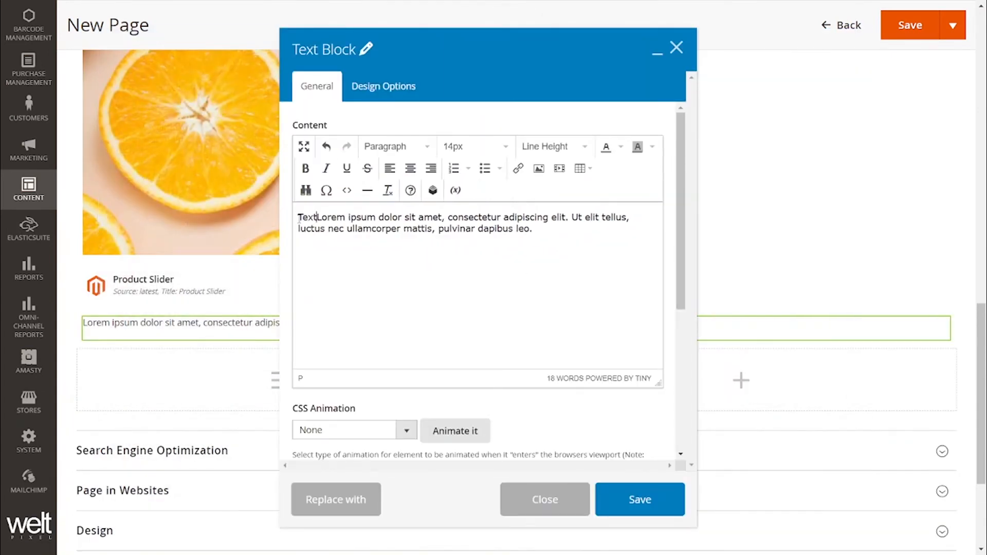
{"action": "key", "text": "BackSpace"}
{"action": "key", "text": "BackSpace"}
{"action": "key", "text": "BackSpace"}
{"action": "key", "text": "BackSpace"}
{"action": "key", "text": "BackSpace"}
{"action": "type", "text": "Block Content"}
{"action": "key", "text": "Return"}
{"action": "left_click_drag", "start_coordinate": [383, 217], "coordinate": [298, 218]}
{"action": "left_click", "coordinate": [404, 146]}
{"action": "left_click", "coordinate": [386, 236]}
Lengthen the text block by repeatedly duplicating its Lorem ipsum paragraph, and save the element.
{"action": "left_click", "coordinate": [513, 254]}
{"action": "left_click_drag", "start_coordinate": [513, 254], "coordinate": [298, 241]}
{"action": "key", "text": "ctrl+c"}
{"action": "left_click", "coordinate": [521, 252]}
{"action": "key", "text": "ctrl+v"}
{"action": "key", "text": "ctrl+v"}
{"action": "key", "text": "ctrl+v"}
{"action": "key", "text": "ctrl+v"}
{"action": "key", "text": "ctrl+v"}
{"action": "key", "text": "ctrl+v"}
{"action": "key", "text": "ctrl+v"}
{"action": "key", "text": "ctrl+v"}
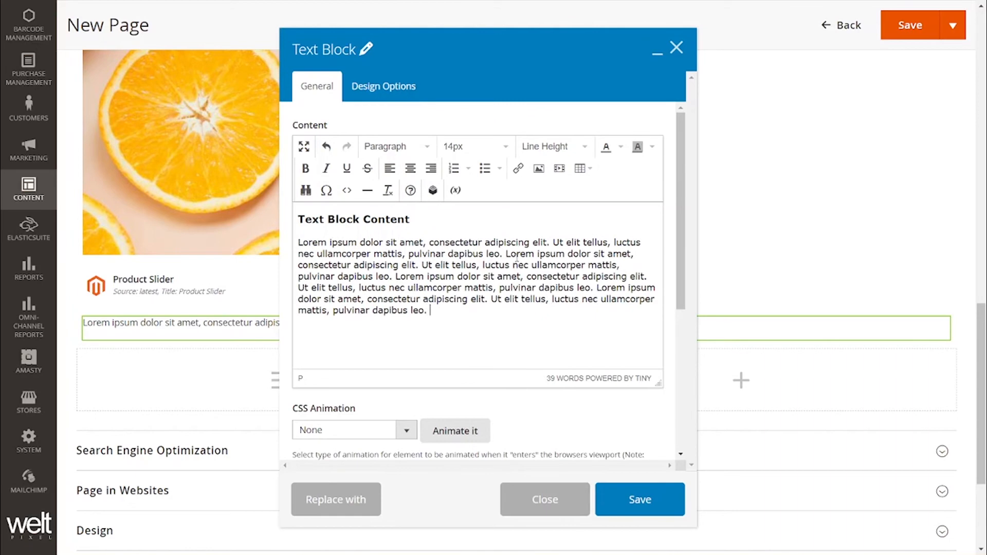
{"action": "scroll", "coordinate": [473, 283], "scroll_direction": "up", "scroll_amount": 5}
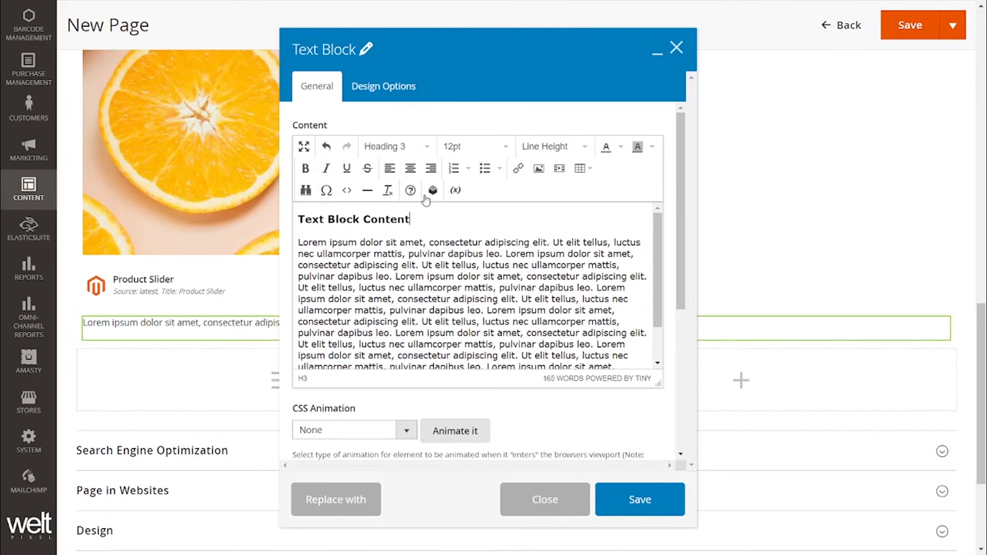
{"action": "left_click", "coordinate": [640, 499]}
Add an Instagram element below the text block and set its widget title to "Instagram".
{"action": "left_click", "coordinate": [745, 464]}
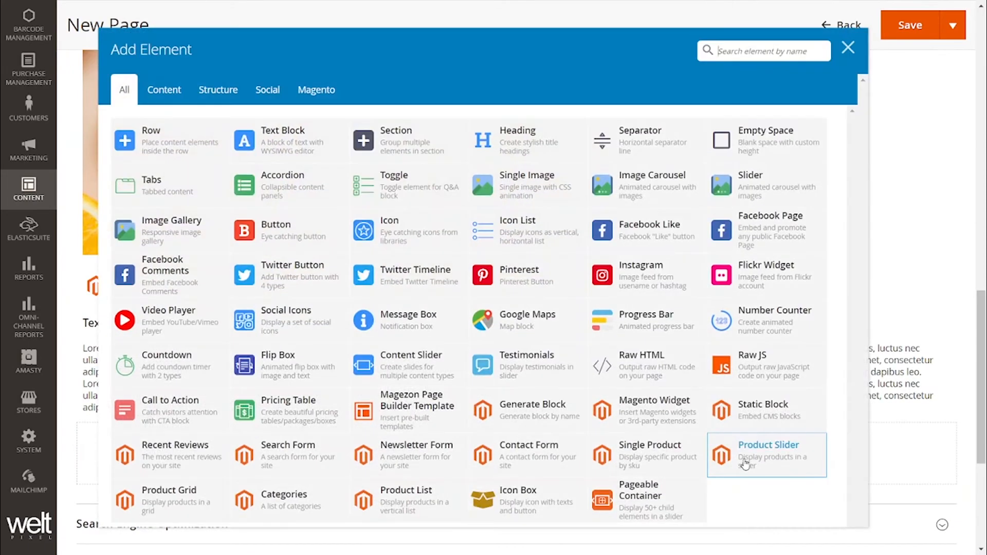
{"action": "left_click", "coordinate": [652, 282]}
{"action": "double_click", "coordinate": [321, 146]}
{"action": "key", "text": "ctrl+v"}
{"action": "key", "text": "ctrl+a"}
{"action": "key", "text": "Caps_Lock"}
{"action": "key", "text": "BackSpace"}
{"action": "key", "text": "ctrl+z"}
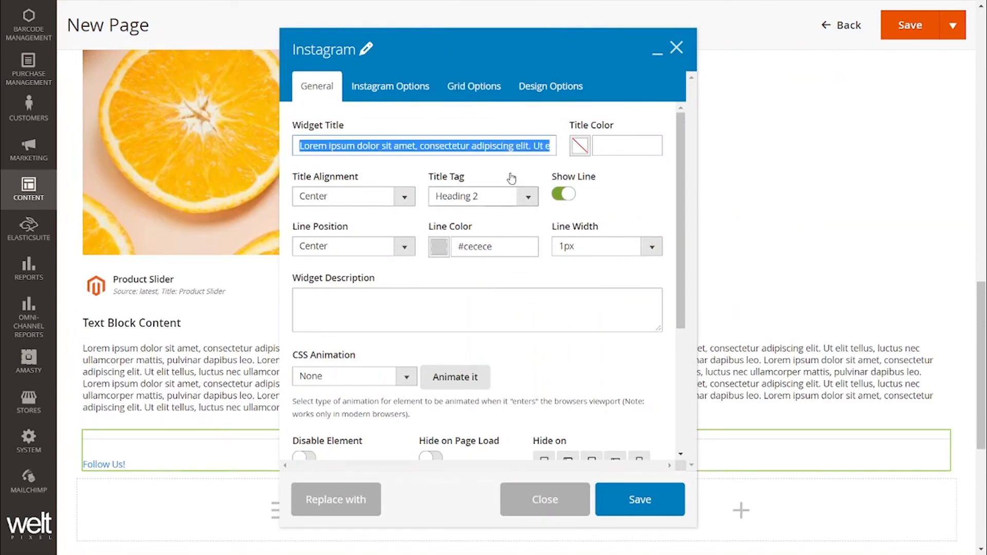
{"action": "key", "text": "ctrl+z"}
Set the Instagram element's widget description to "Instagram Feed Widget Description".
{"action": "key", "text": "ctrl+c"}
{"action": "left_click", "coordinate": [381, 299]}
{"action": "key", "text": "ctrl+v"}
{"action": "type", "text": "Feed Wi"}
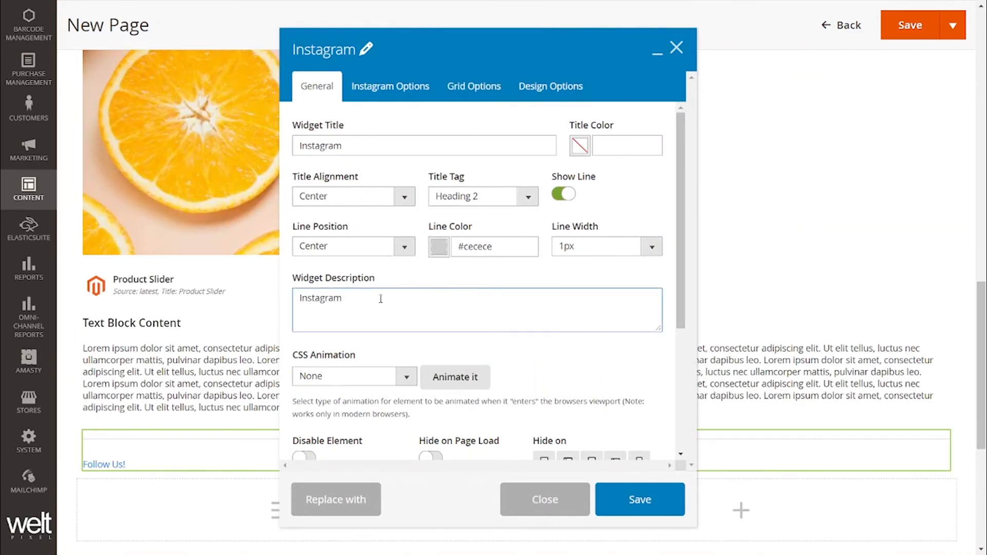
{"action": "type", "text": "dge"}
{"action": "key", "text": "BackSpace"}
{"action": "key", "text": "BackSpace"}
{"action": "key", "text": "BackSpace"}
{"action": "key", "text": "BackSpace"}
{"action": "key", "text": "Caps_Lock"}
{"action": "type", "text": "W"}
{"action": "key", "text": "Caps_Lock"}
{"action": "type", "text": "idget"}
{"action": "key", "text": "Caps_Lock"}
{"action": "type", "text": "D"}
{"action": "key", "text": "Caps_Lock"}
{"action": "type", "text": "escription"}
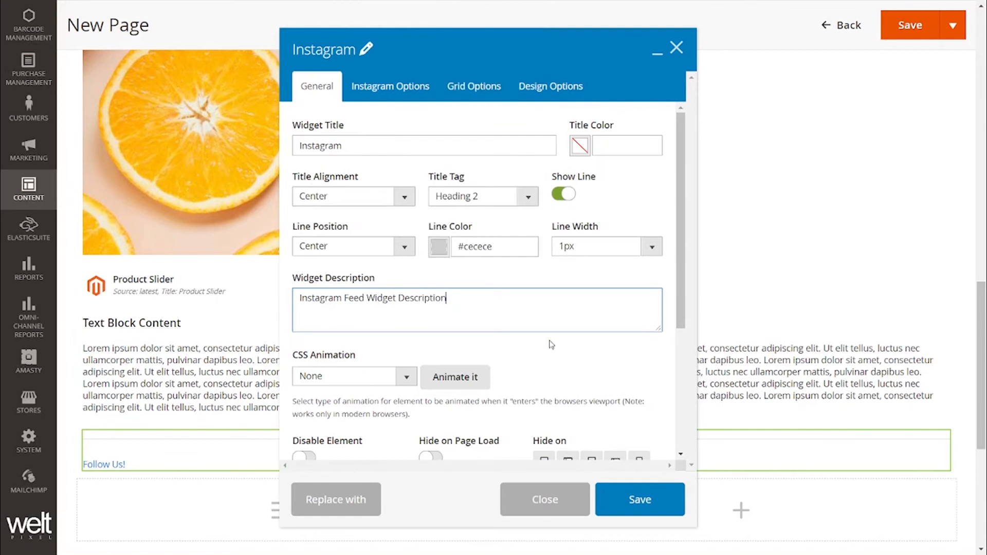
Set the Instagram element's title color to #e48587 and its line color to #d64e53.
{"action": "scroll", "coordinate": [552, 344], "scroll_direction": "up", "scroll_amount": 1}
{"action": "left_click", "coordinate": [580, 146]}
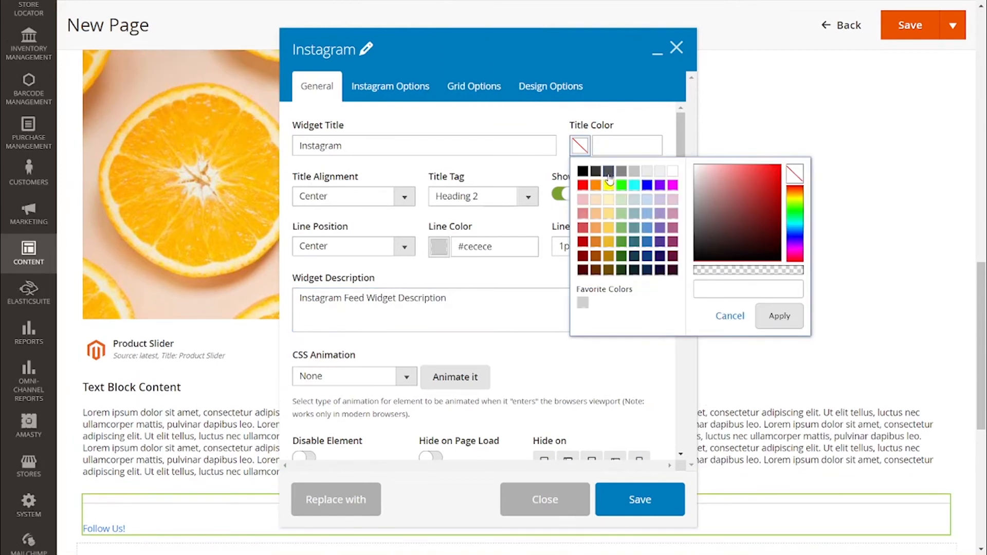
{"action": "left_click", "coordinate": [595, 199]}
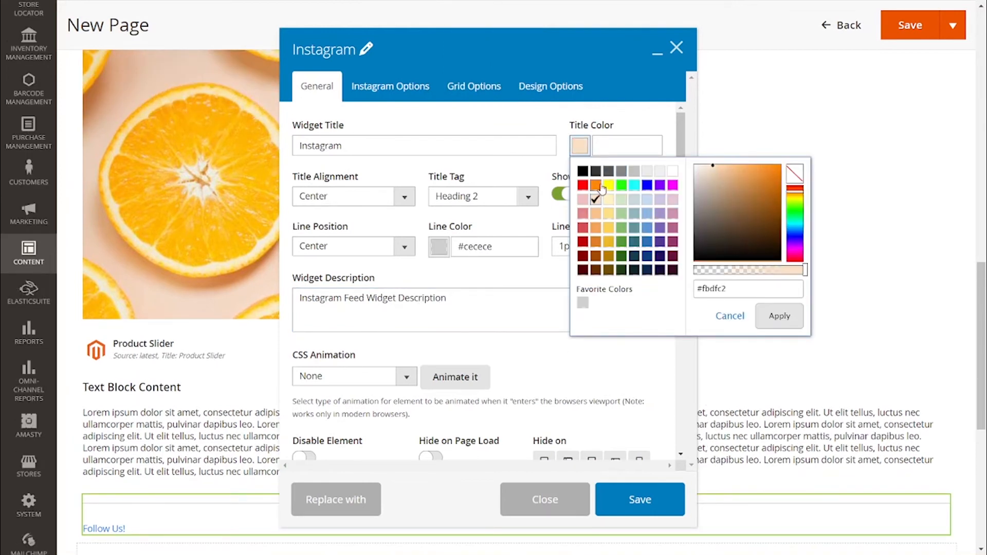
{"action": "left_click", "coordinate": [582, 213]}
{"action": "left_click", "coordinate": [438, 249]}
{"action": "left_click", "coordinate": [448, 309]}
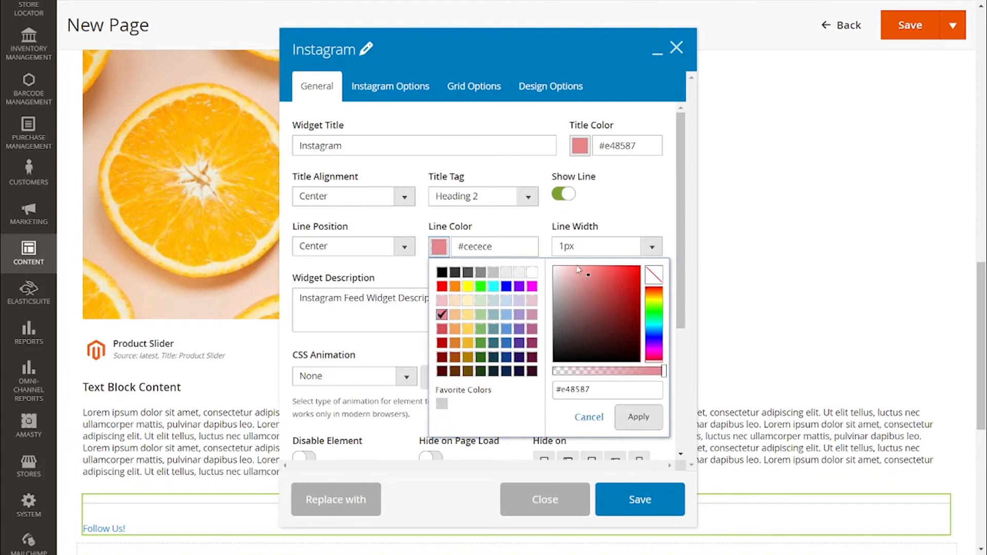
{"action": "left_click", "coordinate": [638, 218]}
Hide the Instagram element on tablets in landscape orientation.
{"action": "scroll", "coordinate": [638, 218], "scroll_direction": "down", "scroll_amount": 5}
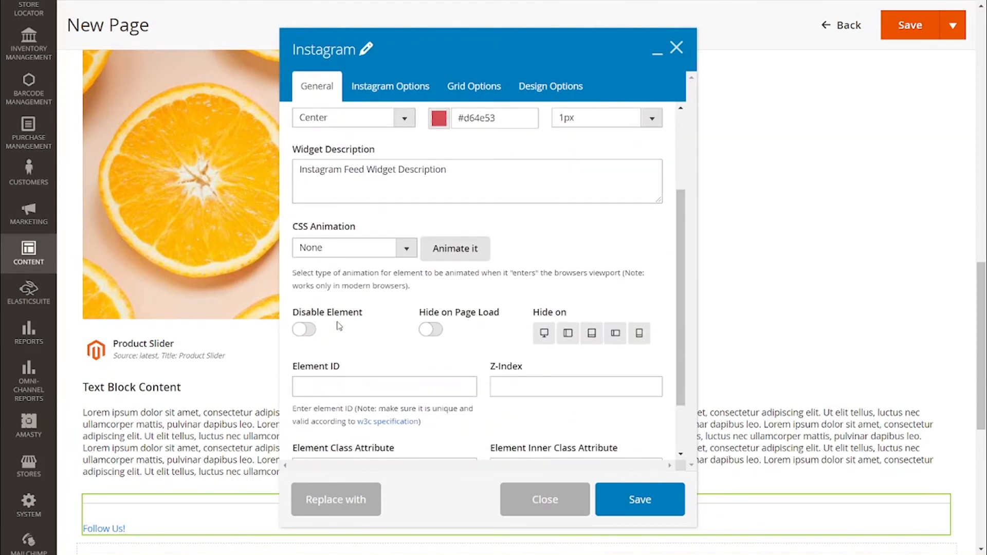
{"action": "left_click", "coordinate": [567, 333]}
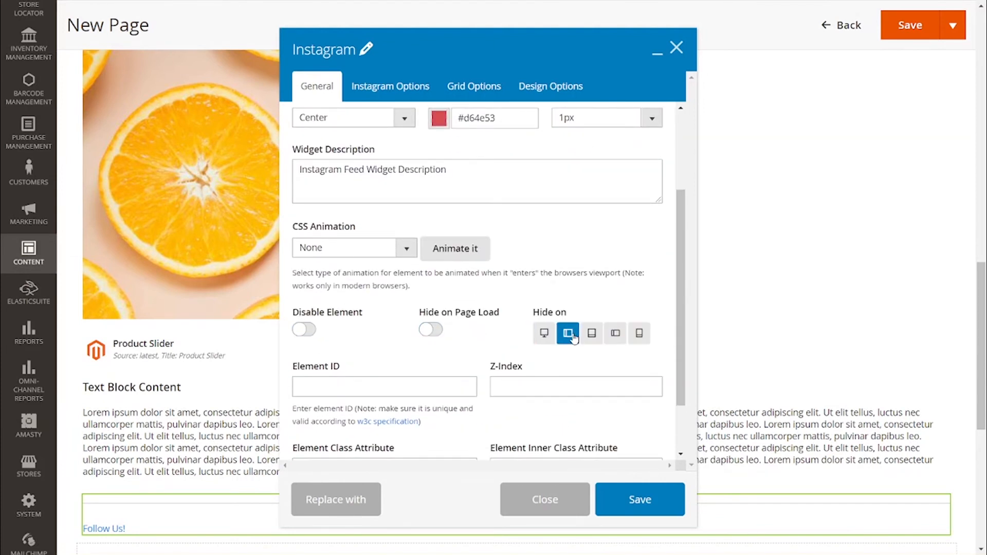
Configure the Instagram feed for 12 photos, with Open Magnific Popup as the on-click action and Same window as the link target.
{"action": "scroll", "coordinate": [403, 126], "scroll_direction": "down", "scroll_amount": 3}
{"action": "left_click", "coordinate": [390, 86]}
{"action": "left_click", "coordinate": [345, 144]}
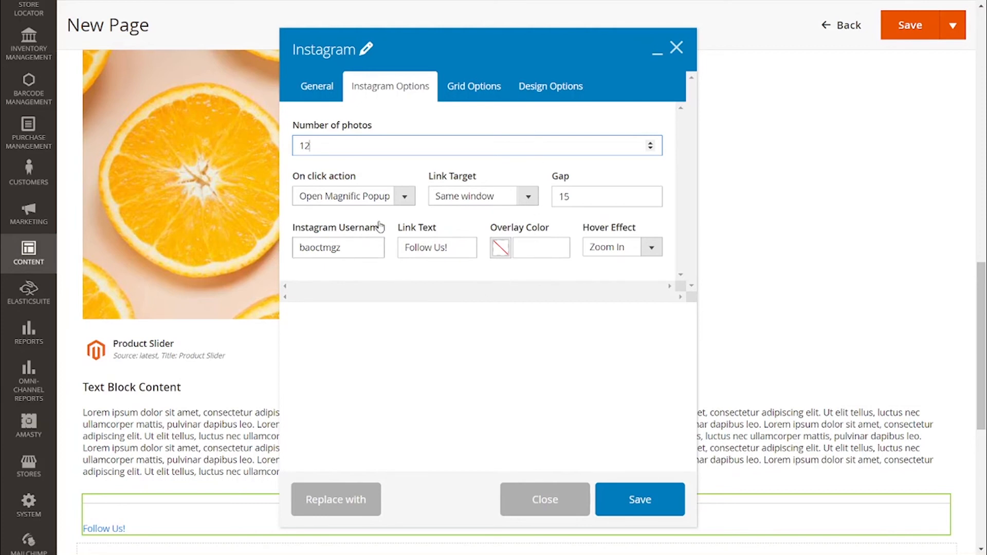
{"action": "left_click", "coordinate": [406, 200]}
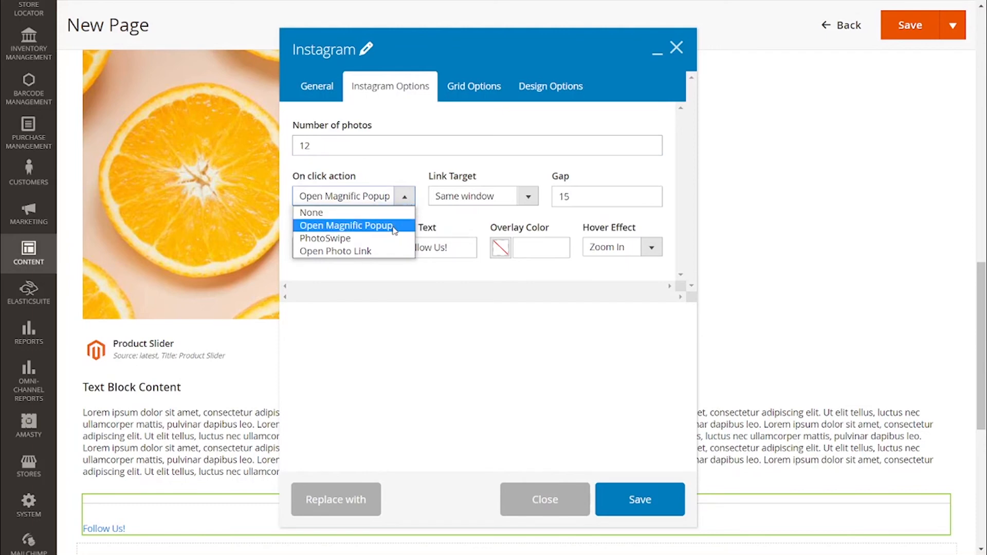
{"action": "left_click", "coordinate": [395, 231]}
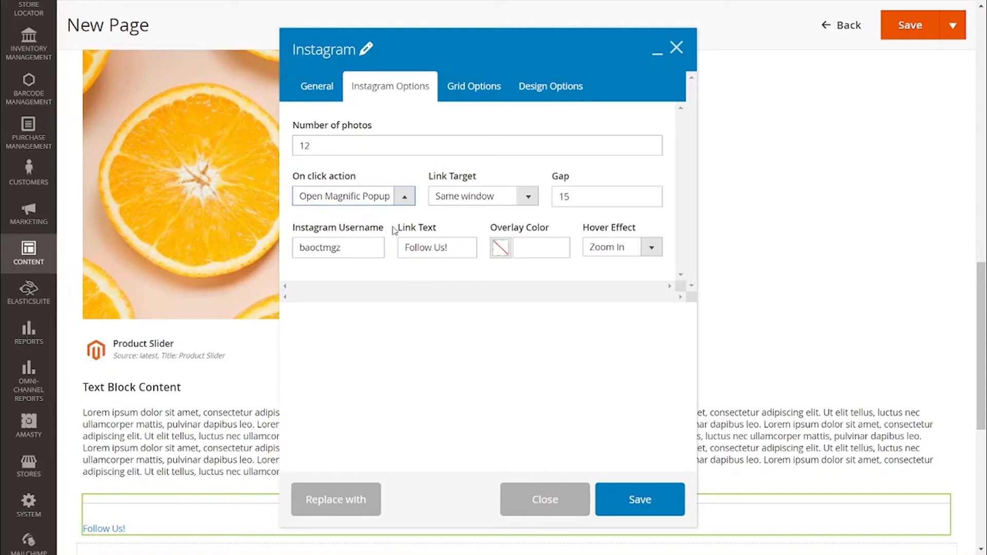
{"action": "left_click", "coordinate": [464, 203]}
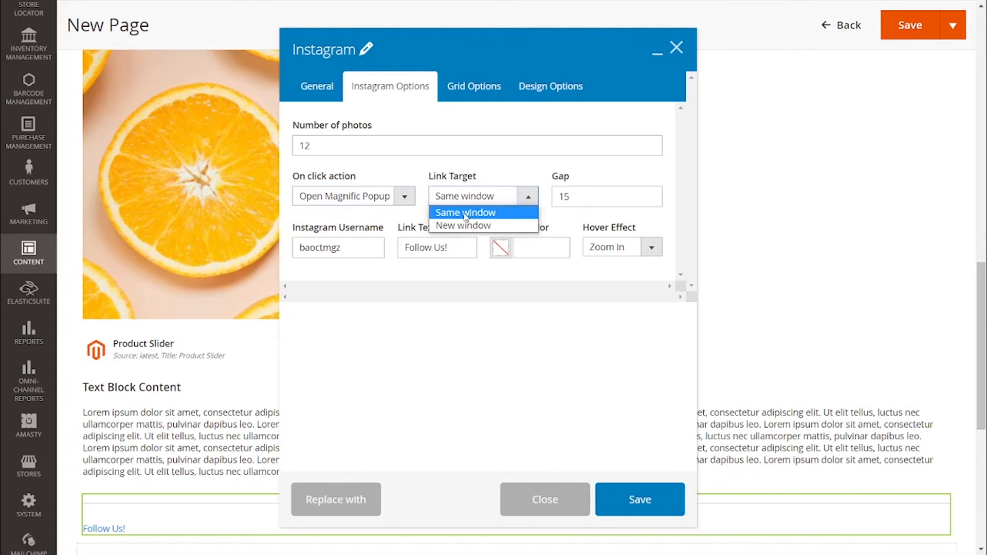
{"action": "left_click", "coordinate": [466, 213]}
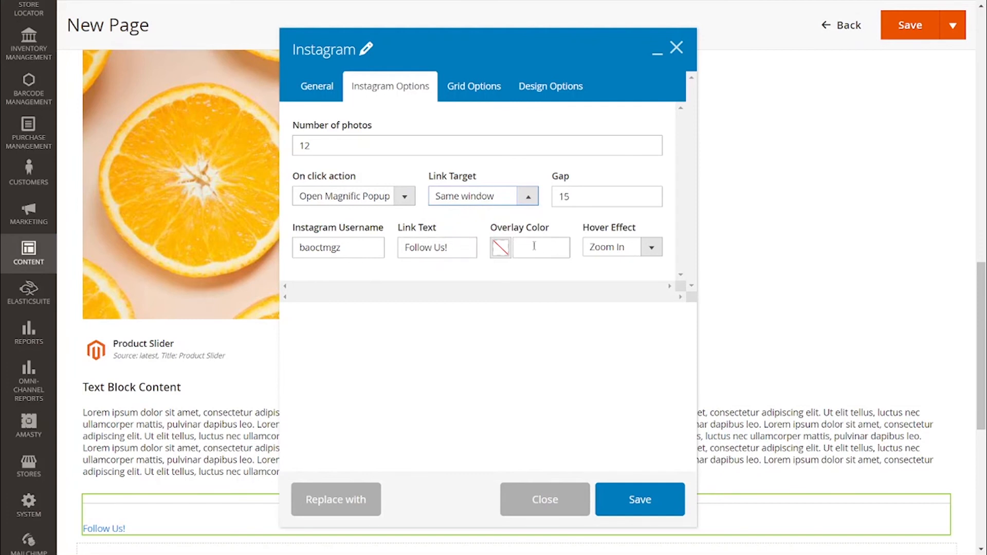
Set the Instagram photos' overlay color to #f0c0c2.
{"action": "left_click", "coordinate": [504, 248]}
{"action": "left_click", "coordinate": [507, 307]}
{"action": "left_click", "coordinate": [659, 235]}
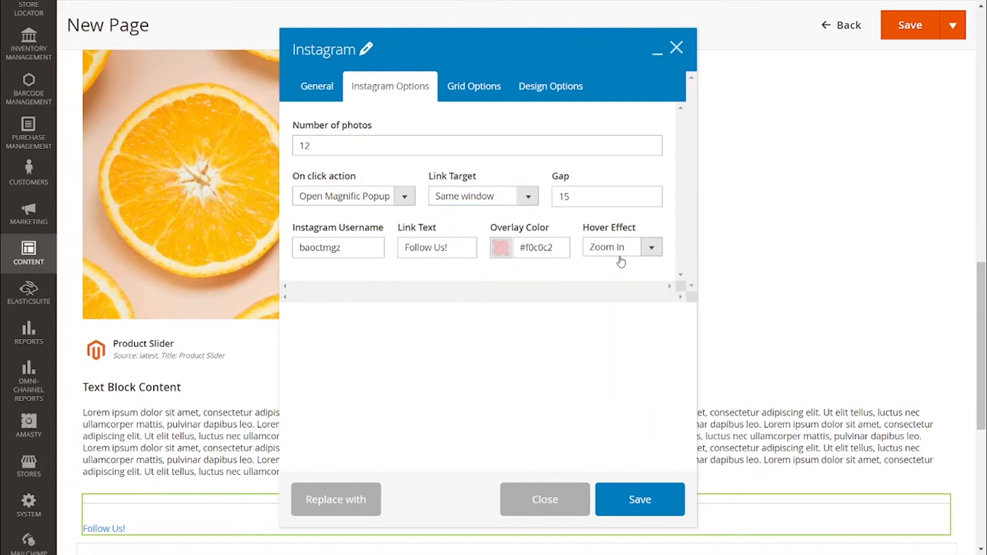
Set the Instagram grid to 6 columns on desktop and save the element's settings.
{"action": "left_click", "coordinate": [493, 95]}
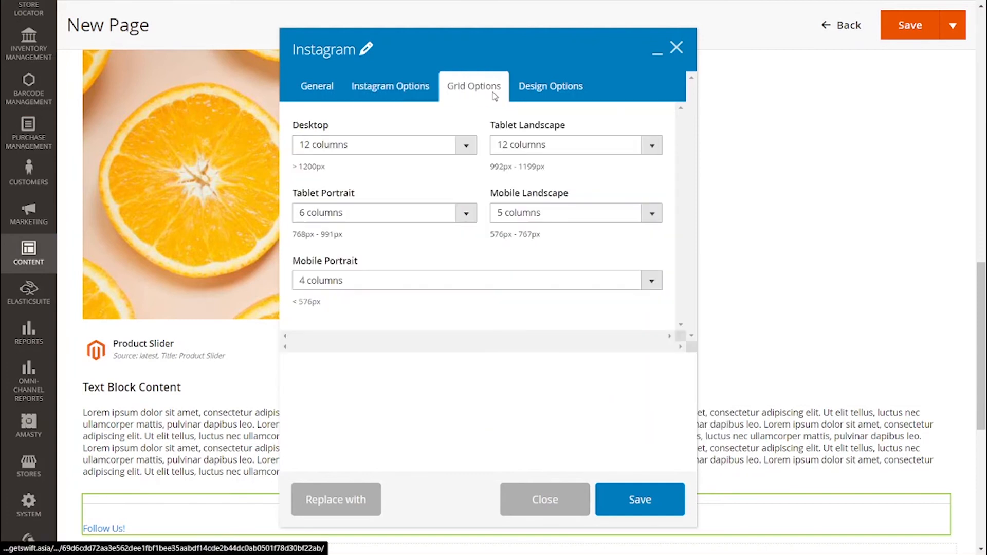
{"action": "left_click", "coordinate": [465, 145]}
{"action": "left_click", "coordinate": [448, 226]}
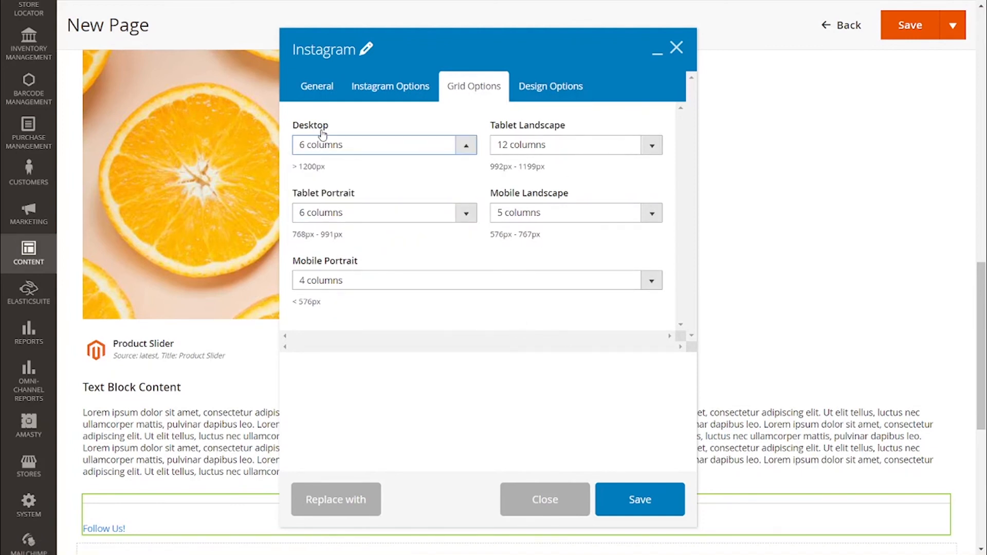
{"action": "left_click_drag", "start_coordinate": [330, 127], "coordinate": [291, 128]}
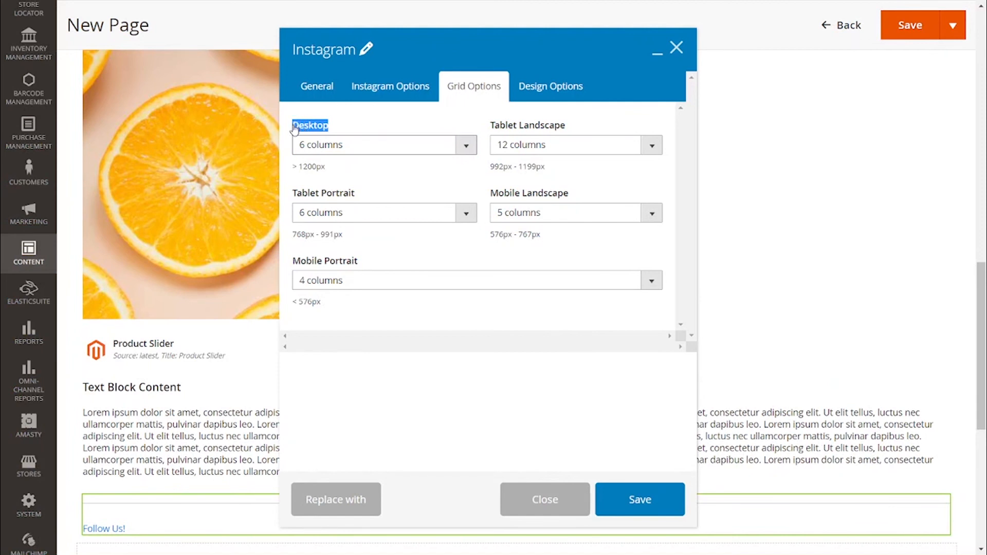
{"action": "left_click", "coordinate": [578, 127]}
{"action": "left_click_drag", "start_coordinate": [580, 127], "coordinate": [494, 131]}
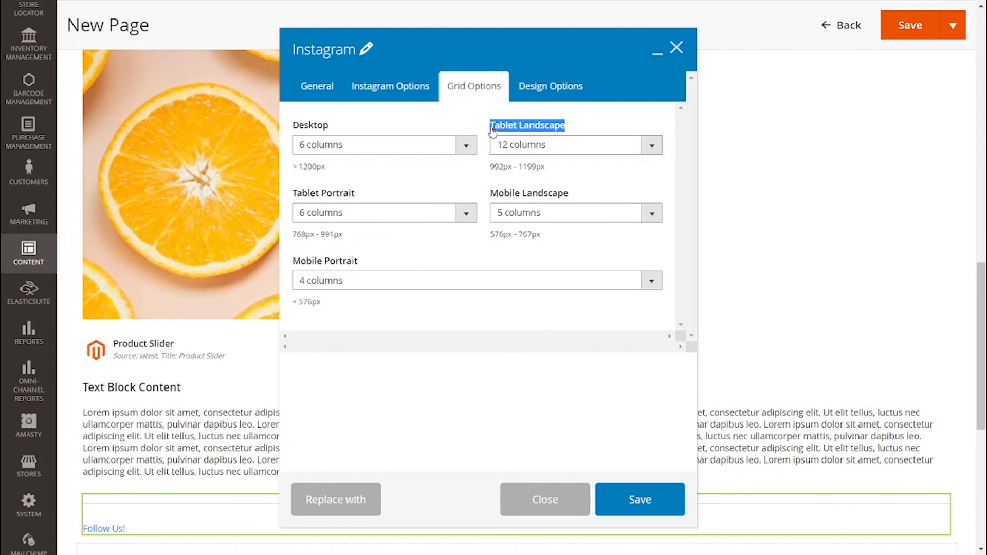
{"action": "left_click", "coordinate": [599, 191]}
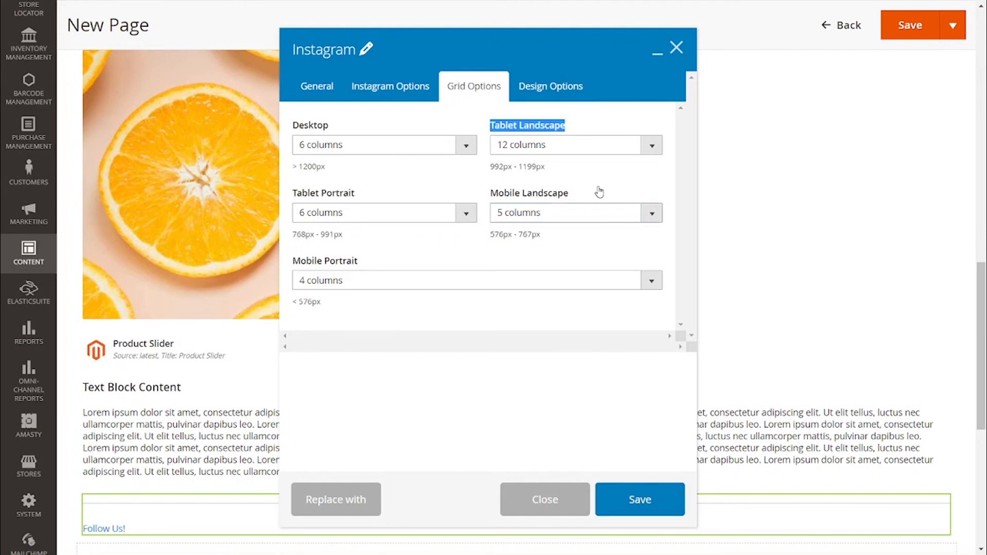
{"action": "left_click", "coordinate": [599, 190]}
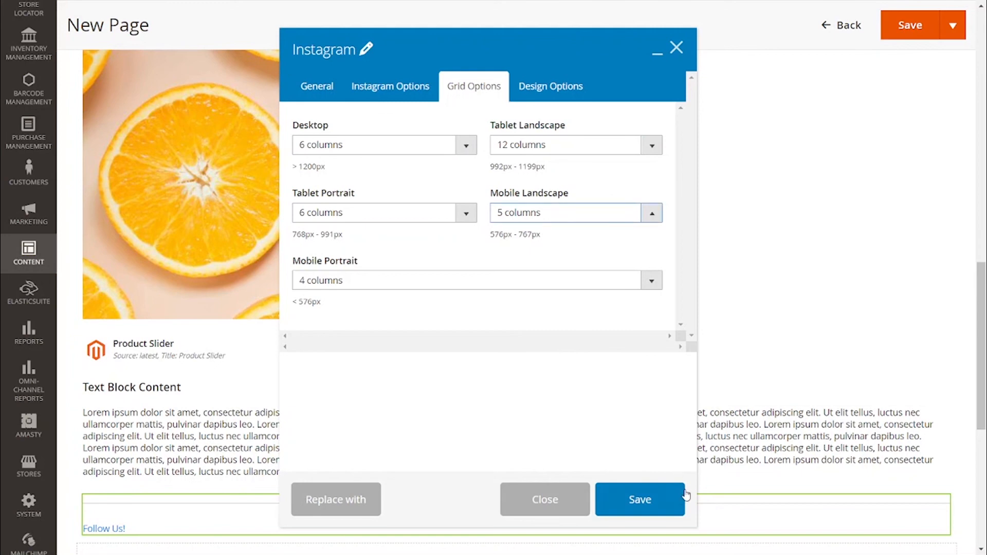
{"action": "left_click", "coordinate": [640, 499]}
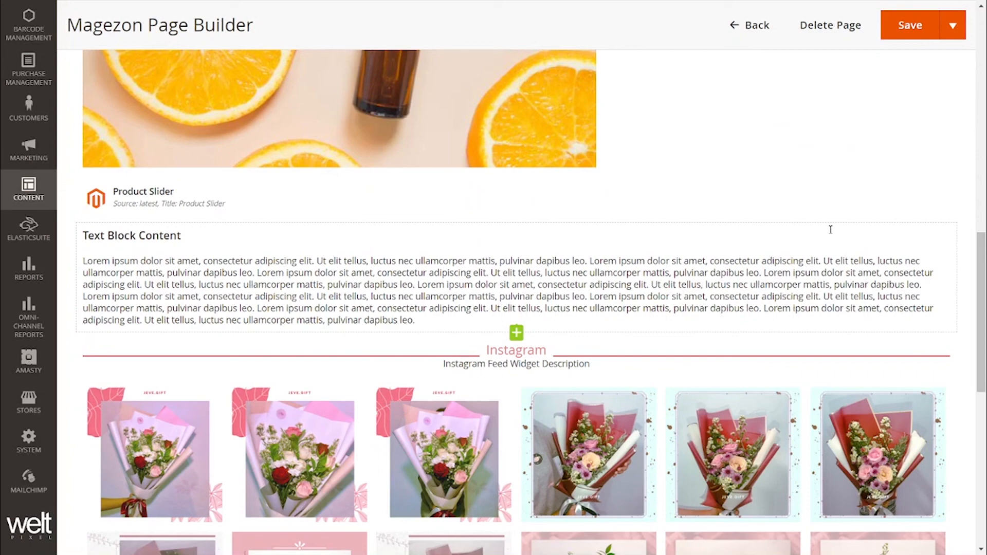
Save the "Magezon Page Builder" CMS page.
{"action": "mouse_move", "coordinate": [830, 229]}
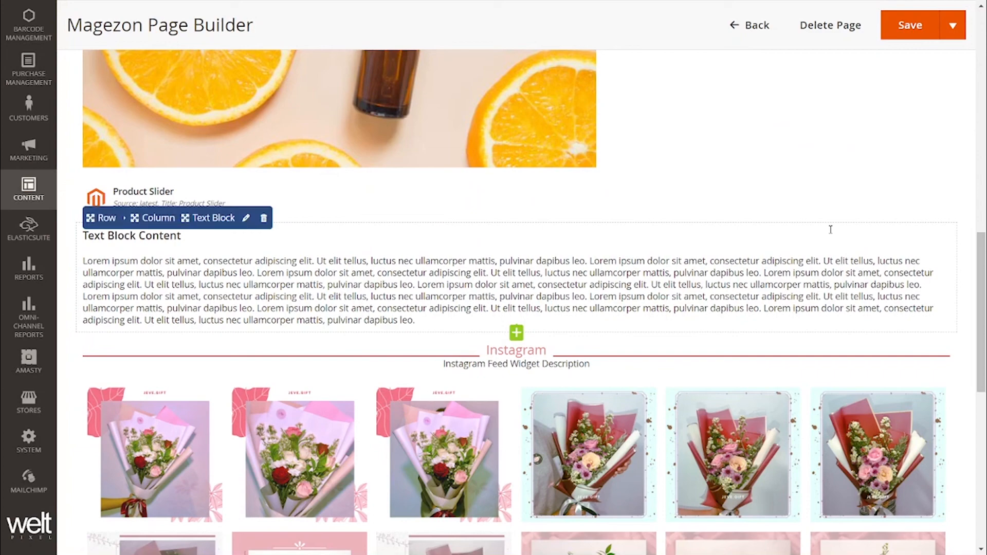
{"action": "scroll", "coordinate": [831, 231], "scroll_direction": "up", "scroll_amount": 10}
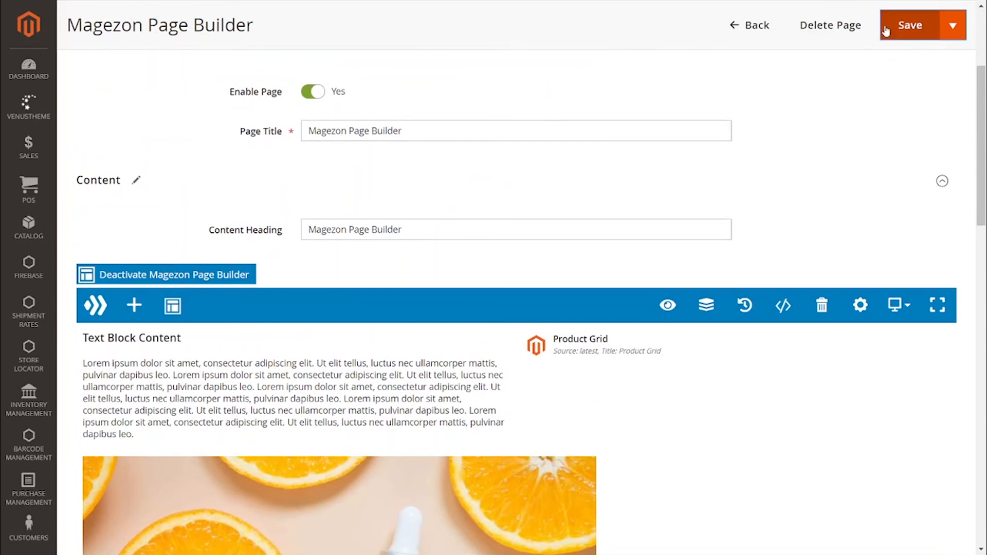
{"action": "left_click", "coordinate": [885, 31]}
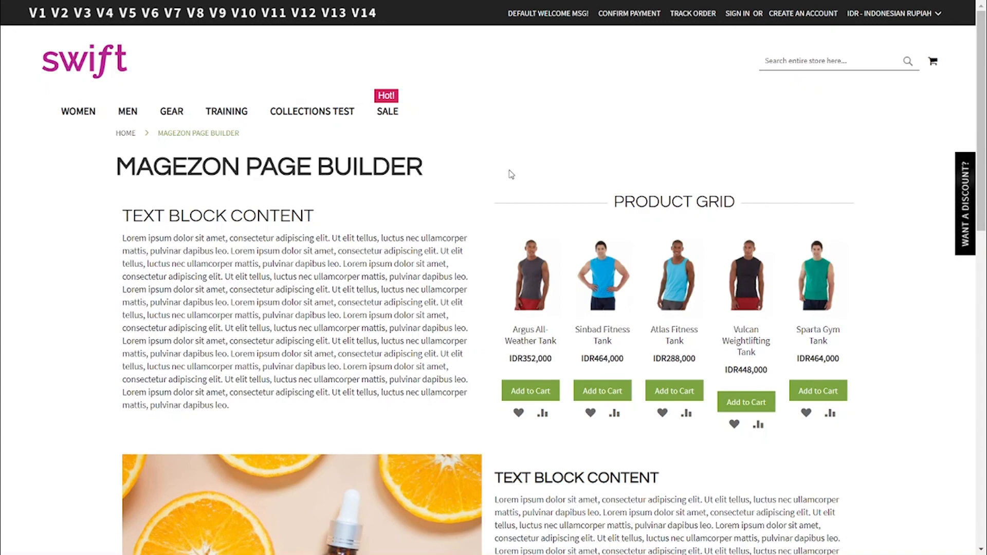
Review the "Magezon Page Builder" page on the storefront, from the product grid down to the Instagram feed.
{"action": "scroll", "coordinate": [511, 175], "scroll_direction": "down", "scroll_amount": 4}
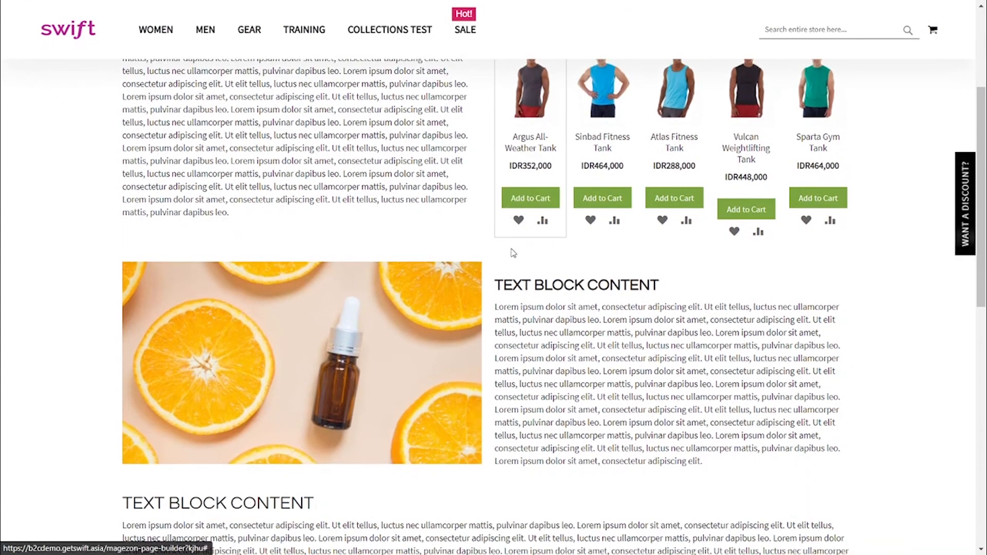
{"action": "scroll", "coordinate": [514, 257], "scroll_direction": "down", "scroll_amount": 6}
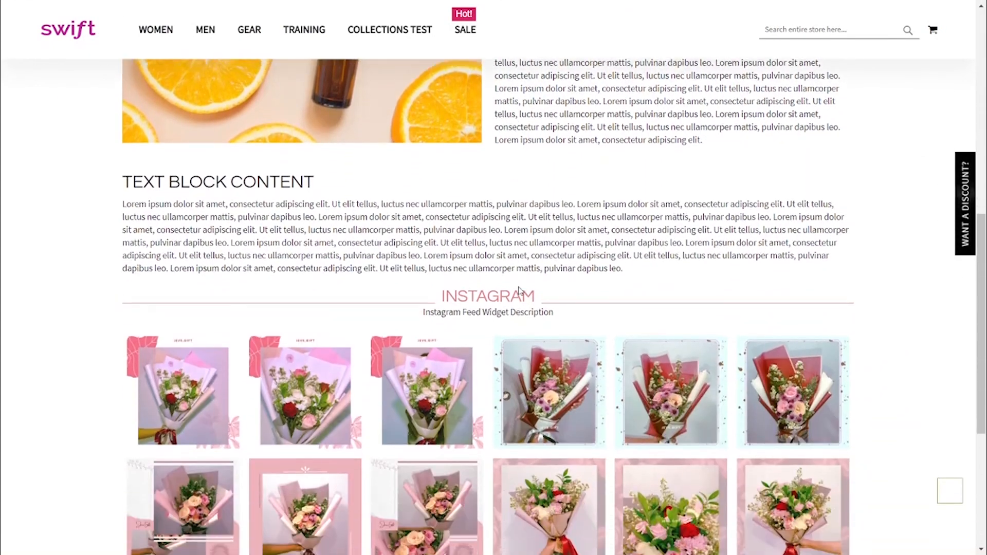
{"action": "scroll", "coordinate": [520, 290], "scroll_direction": "down", "scroll_amount": 3}
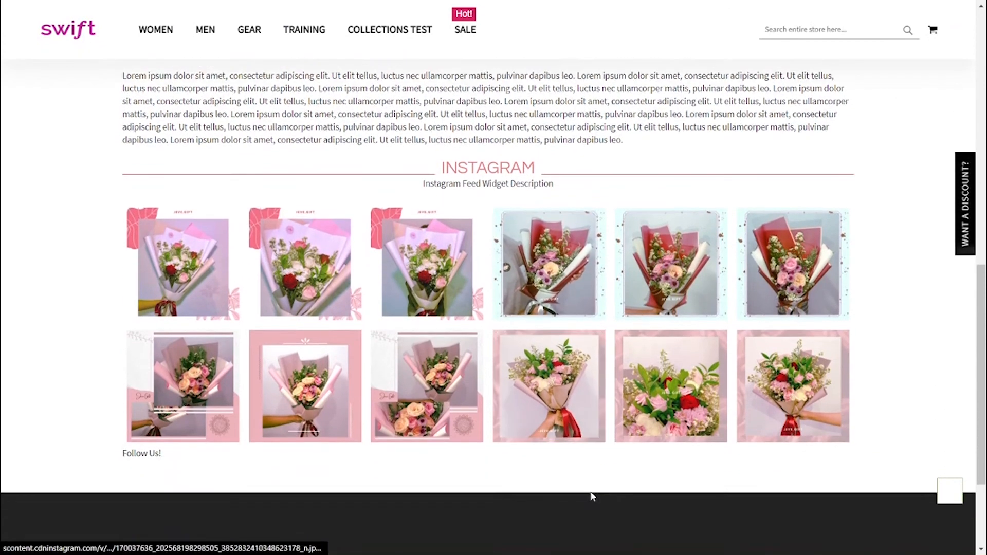
{"action": "scroll", "coordinate": [591, 497], "scroll_direction": "down", "scroll_amount": 1}
{"action": "scroll", "coordinate": [451, 426], "scroll_direction": "up", "scroll_amount": 3}
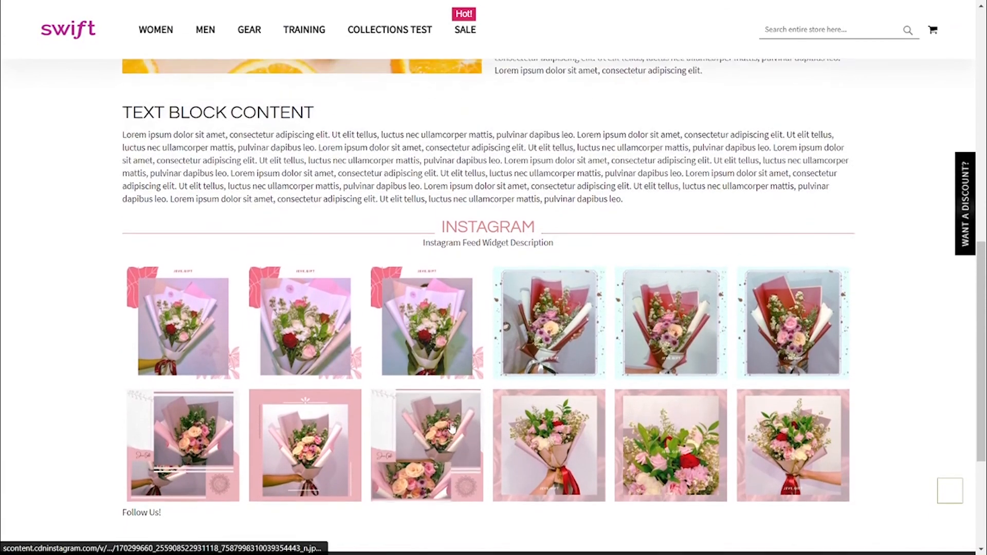
{"action": "scroll", "coordinate": [681, 312], "scroll_direction": "up", "scroll_amount": 1}
{"action": "scroll", "coordinate": [681, 312], "scroll_direction": "up", "scroll_amount": 1}
{"action": "scroll", "coordinate": [680, 309], "scroll_direction": "up", "scroll_amount": 2}
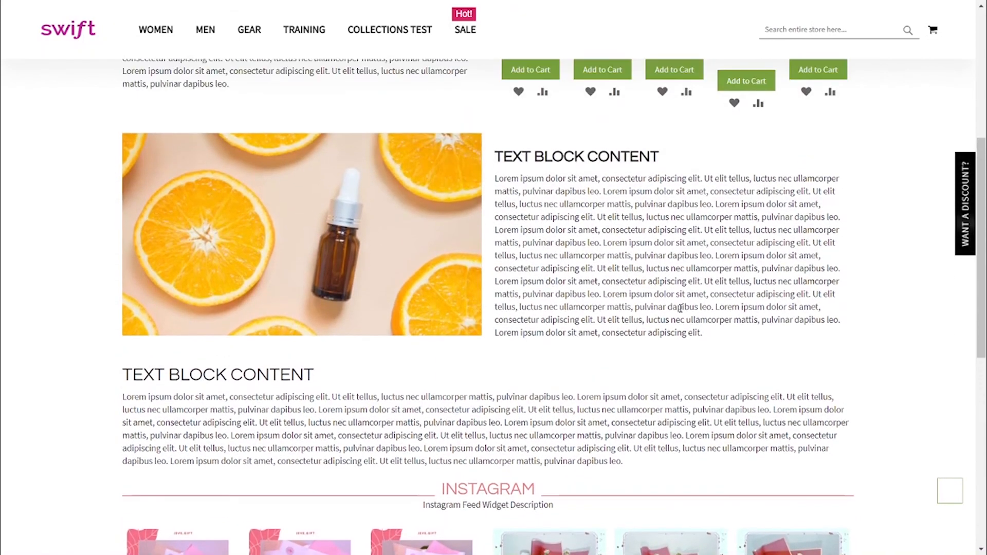
{"action": "scroll", "coordinate": [680, 309], "scroll_direction": "up", "scroll_amount": 5}
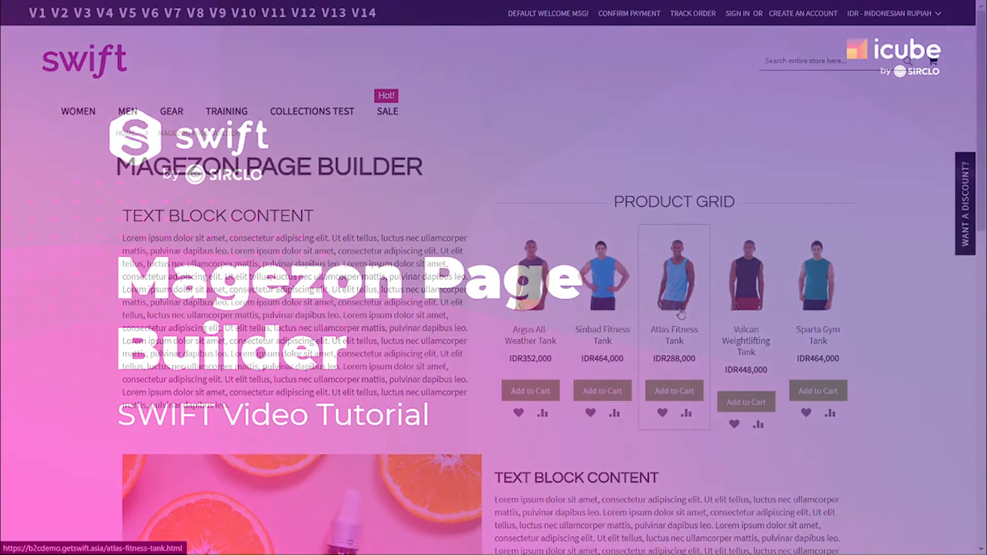